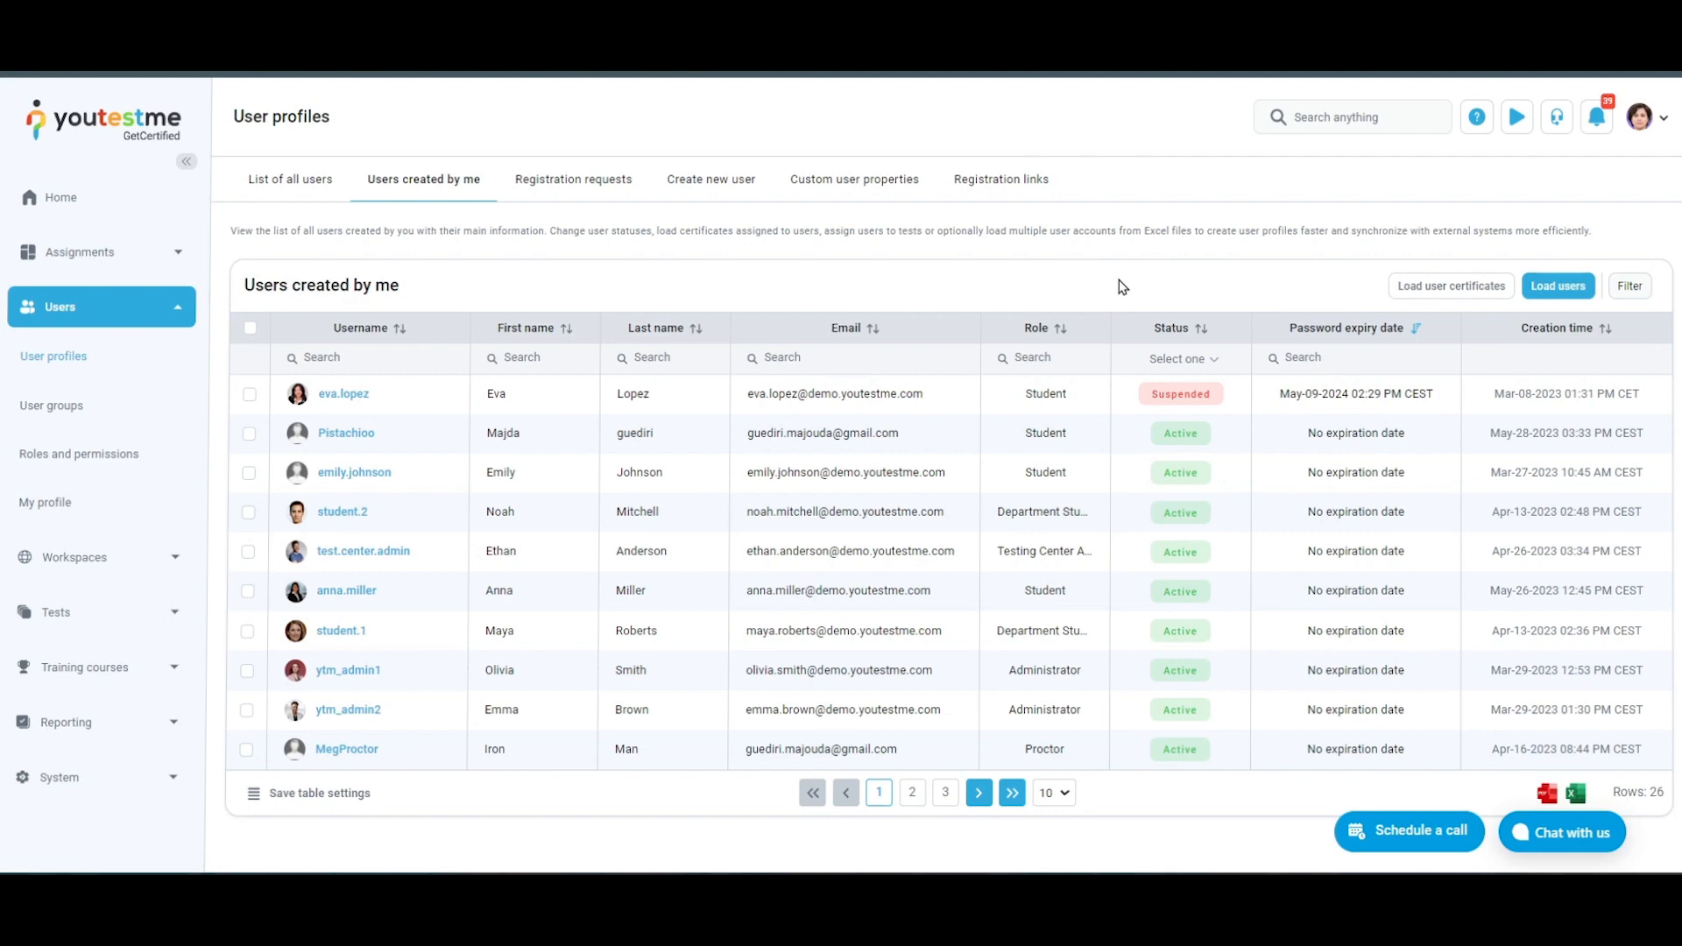
Load users from UsersTEMPLATE.xlsx using the YOUTESTME Excel template, with emails sent to newly created users
left_click(1565, 298)
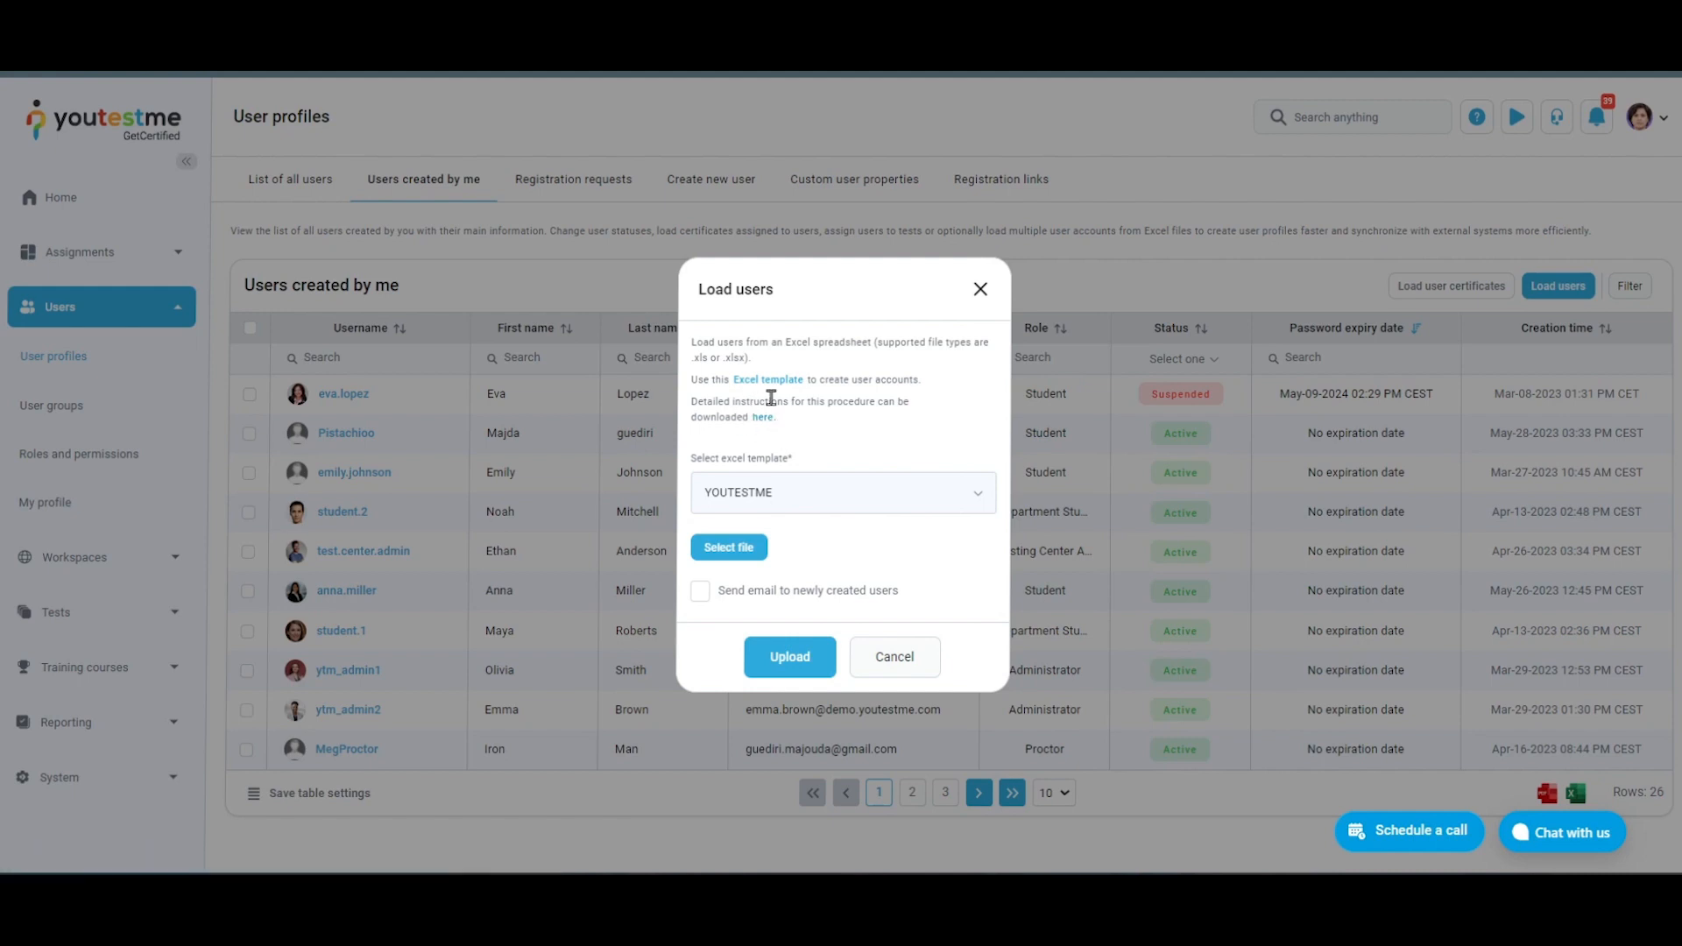
left_click(975, 489)
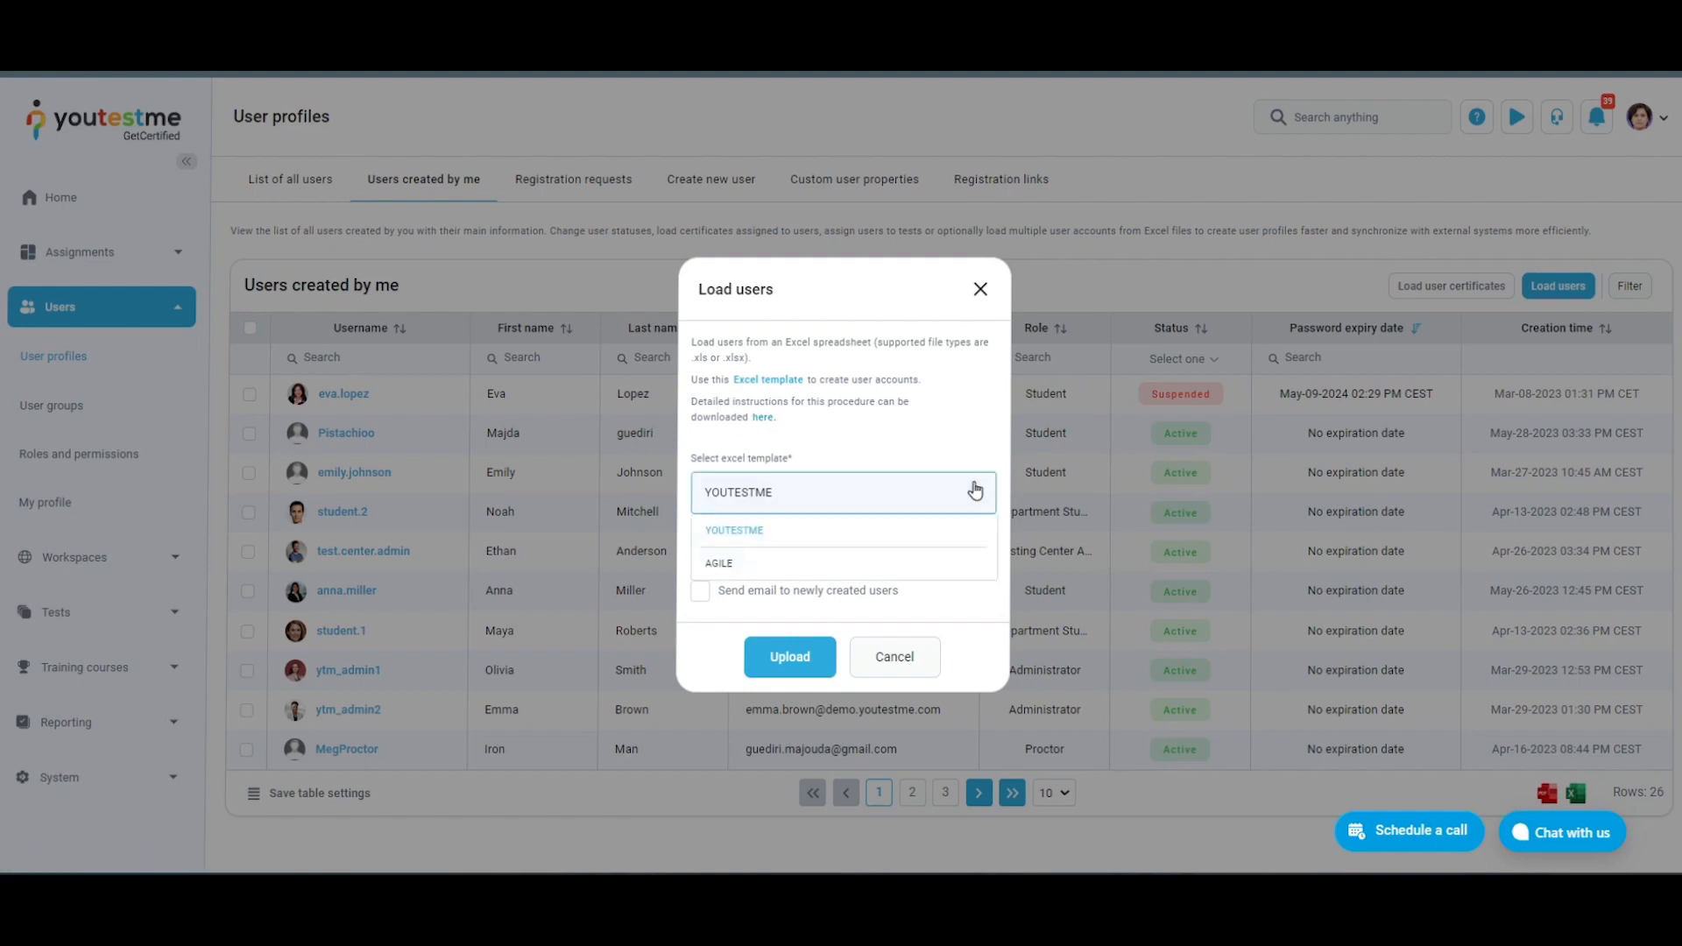
left_click(860, 562)
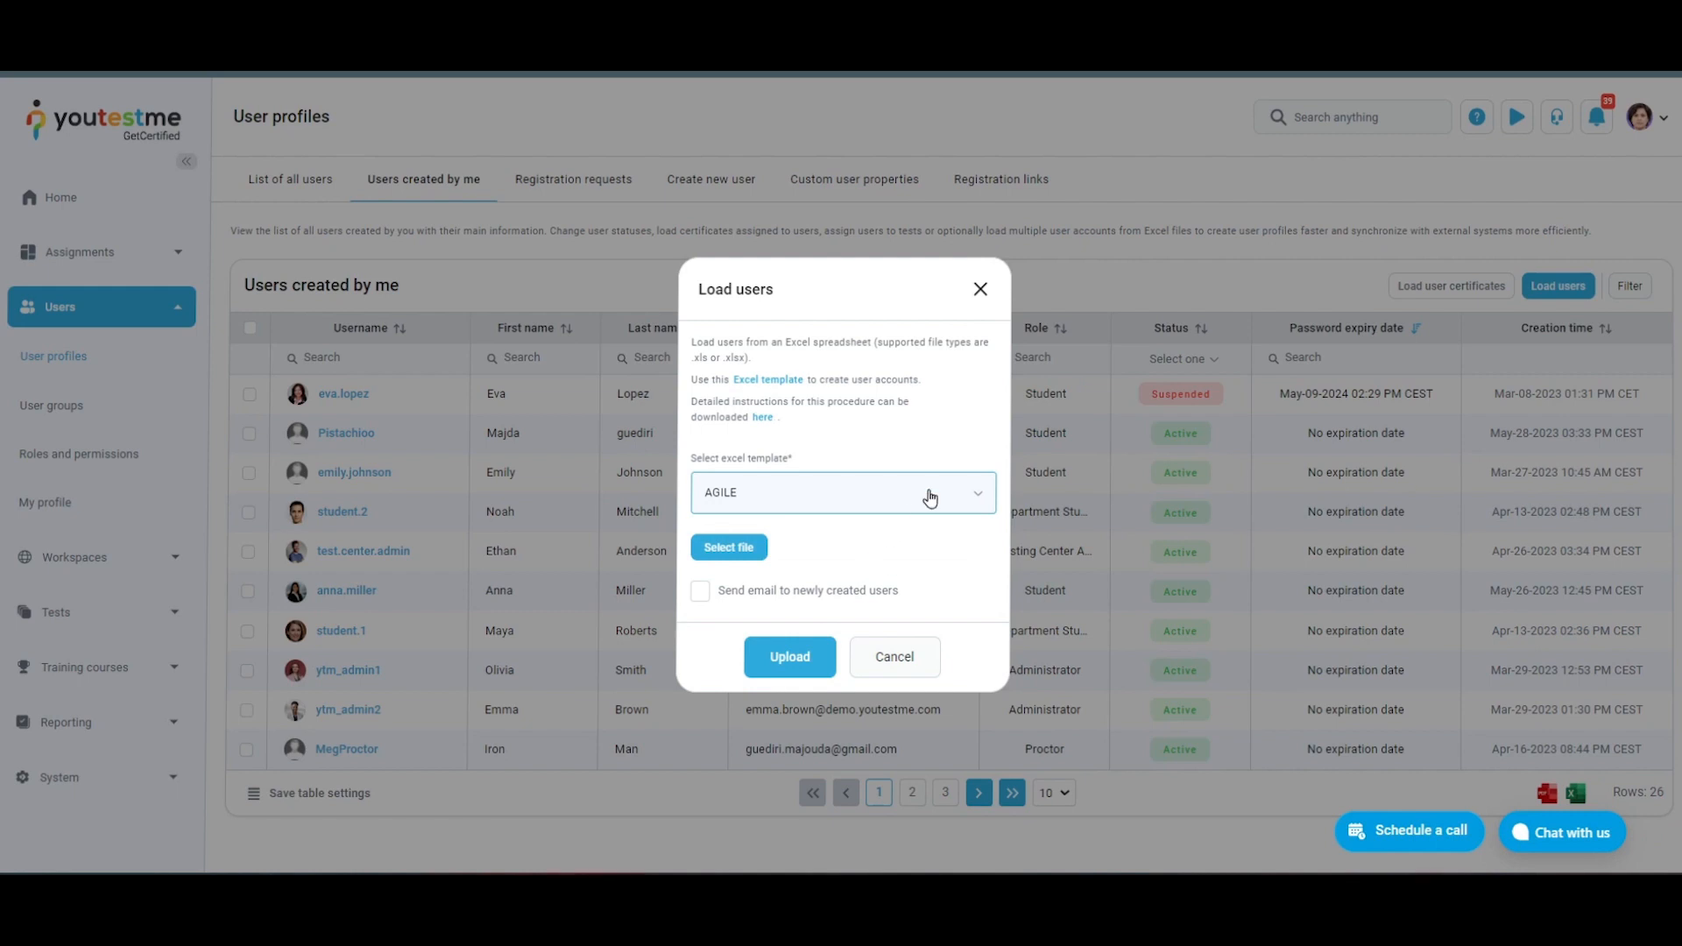
left_click(931, 496)
left_click(895, 531)
left_click(701, 600)
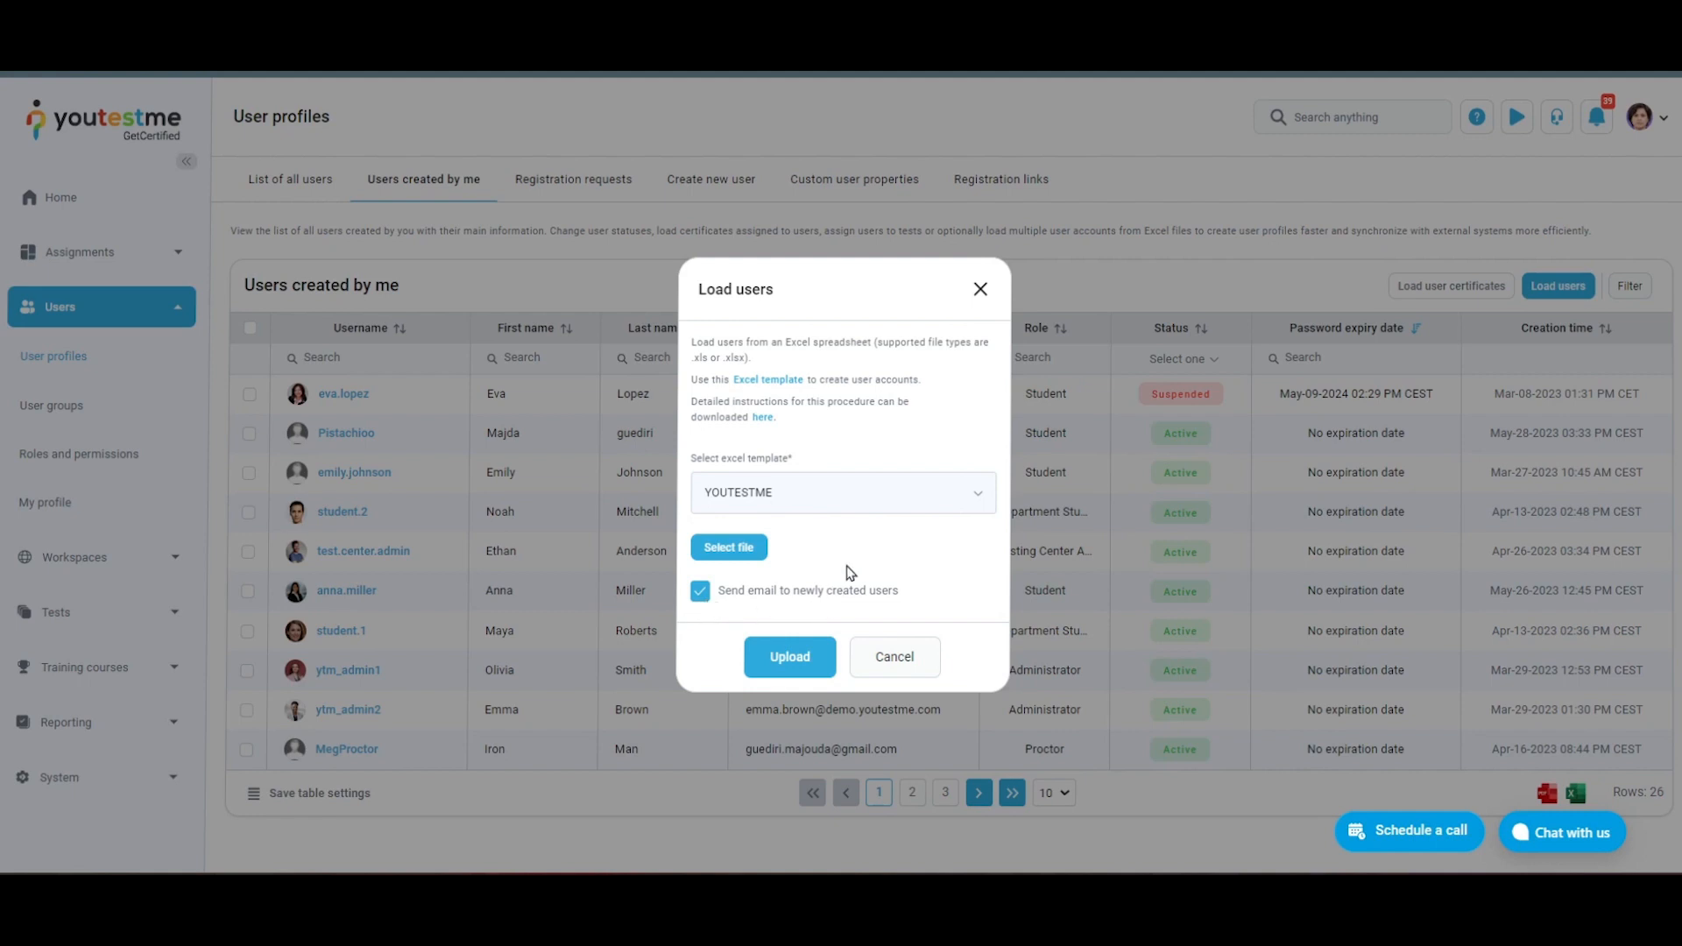
left_click(759, 559)
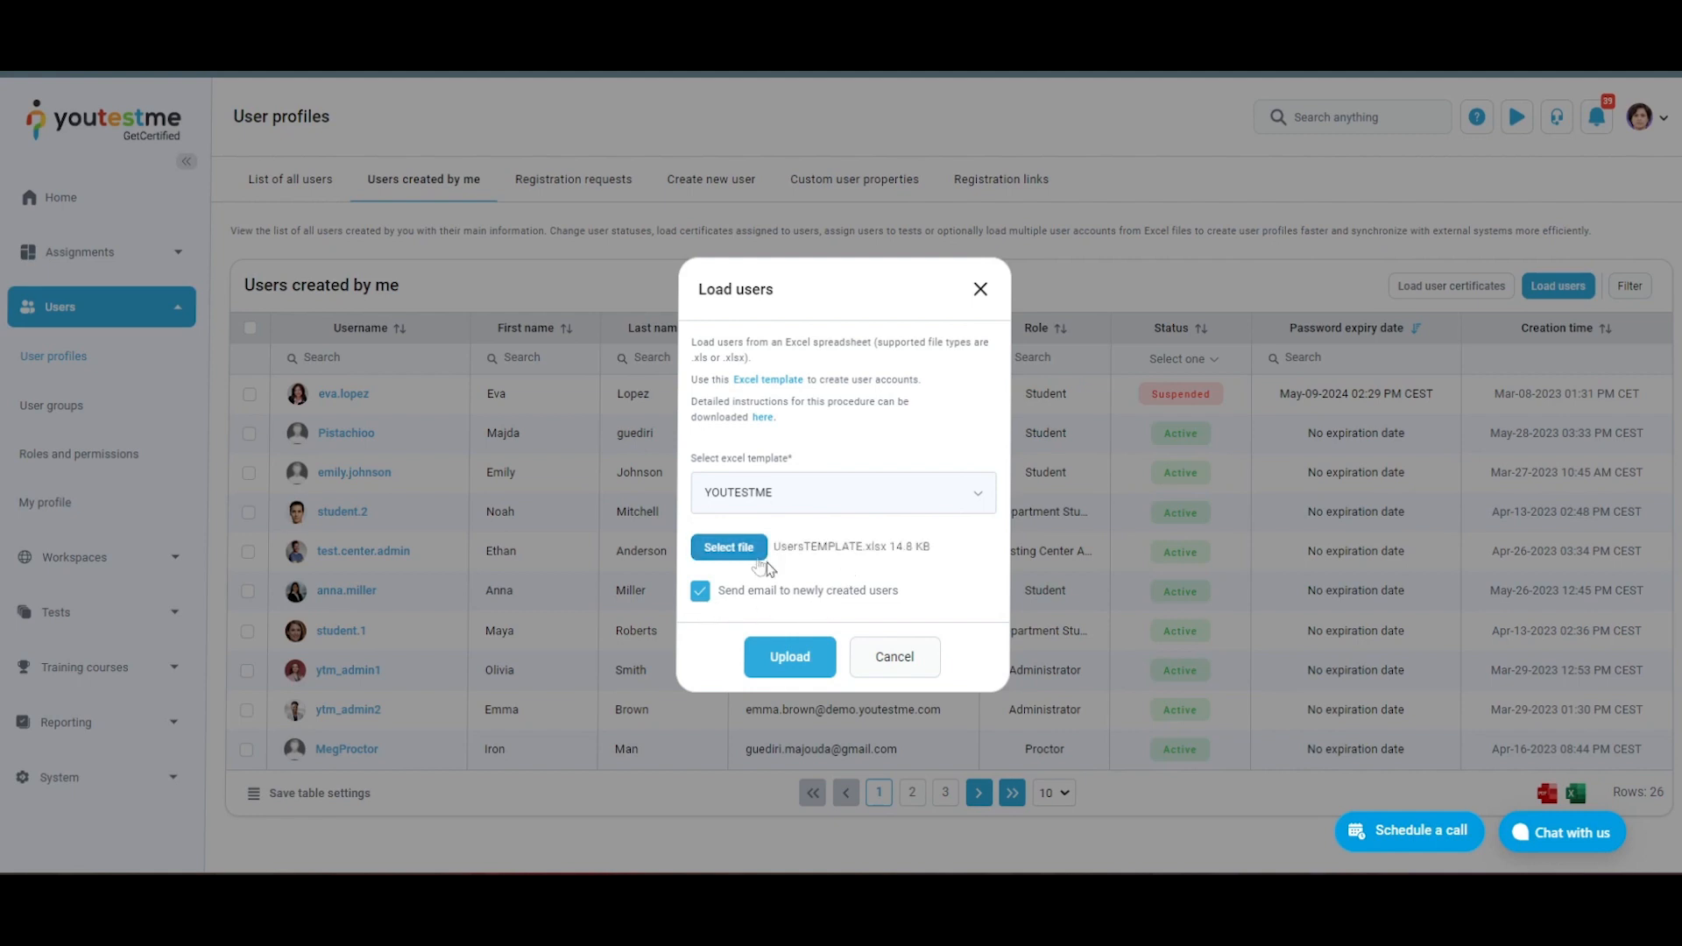
left_click(780, 662)
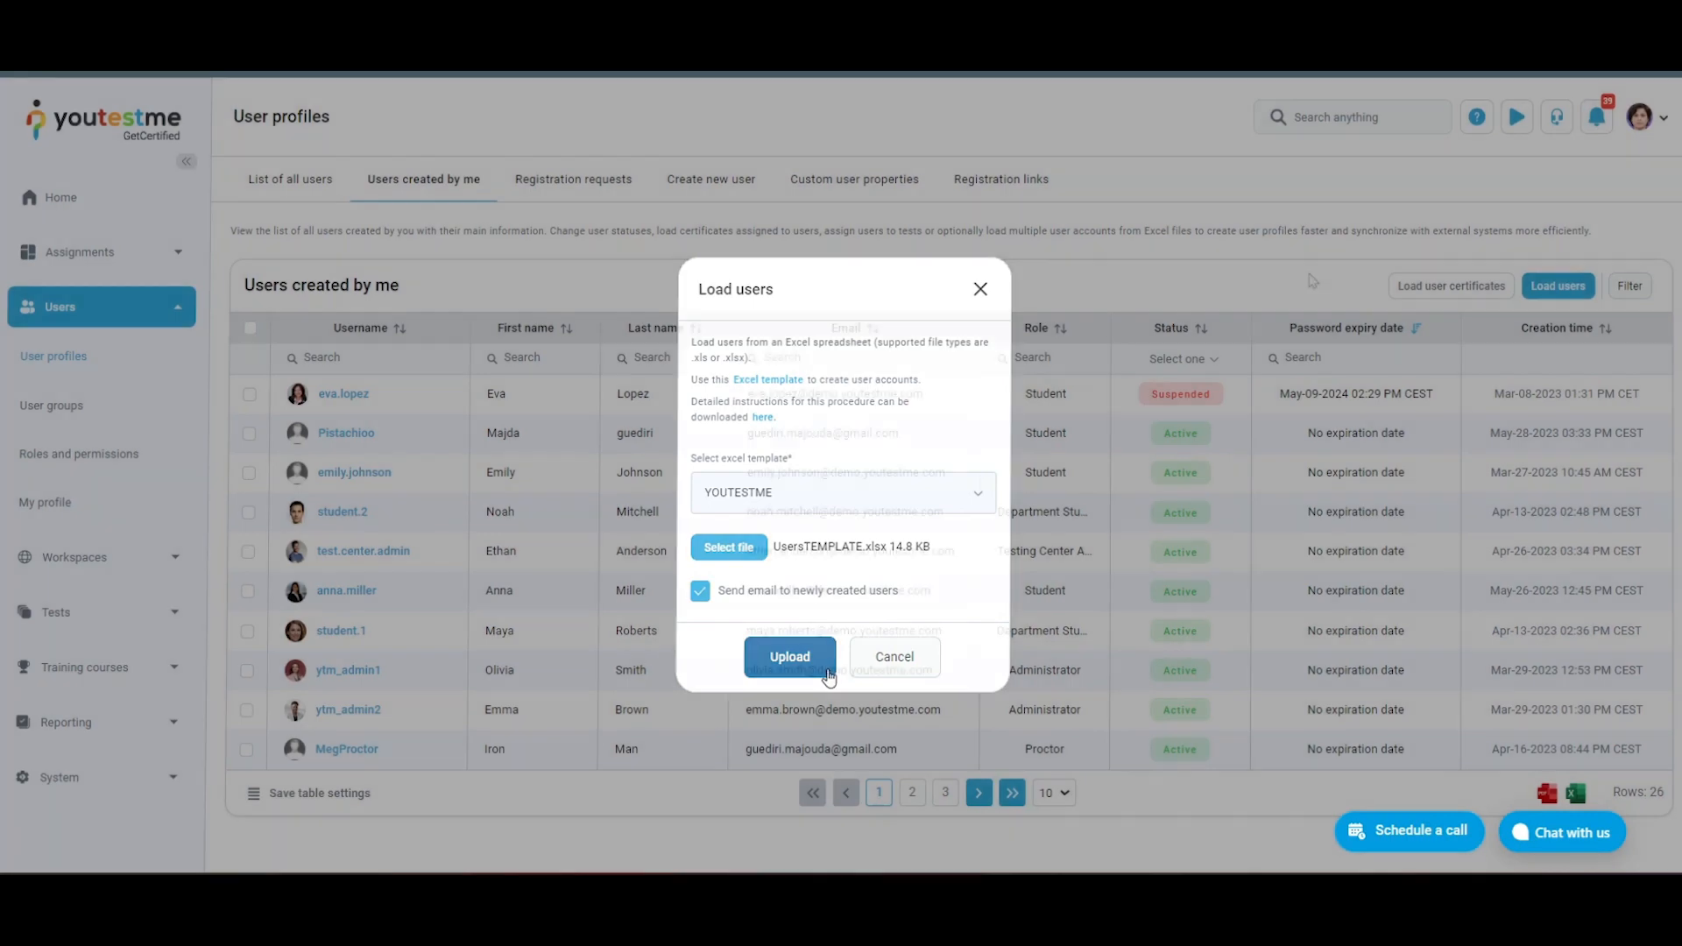
Load user certificates from the file UserAchievedCertificatesTEMPLATE.xlsx
left_click(1421, 289)
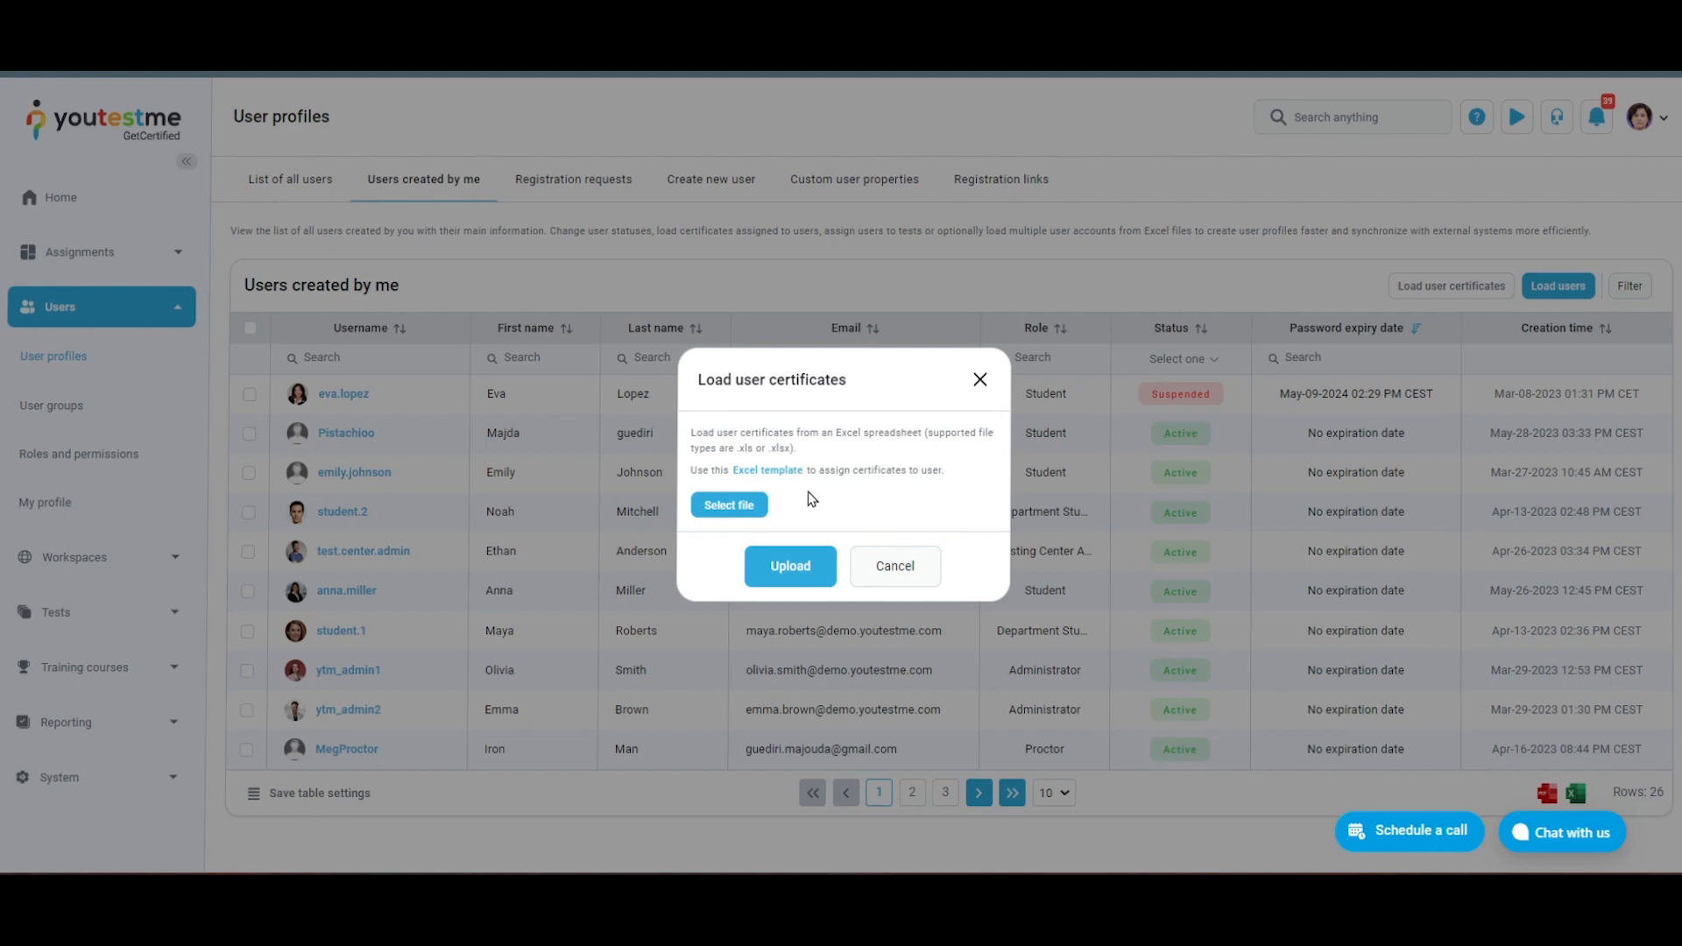
left_click(744, 509)
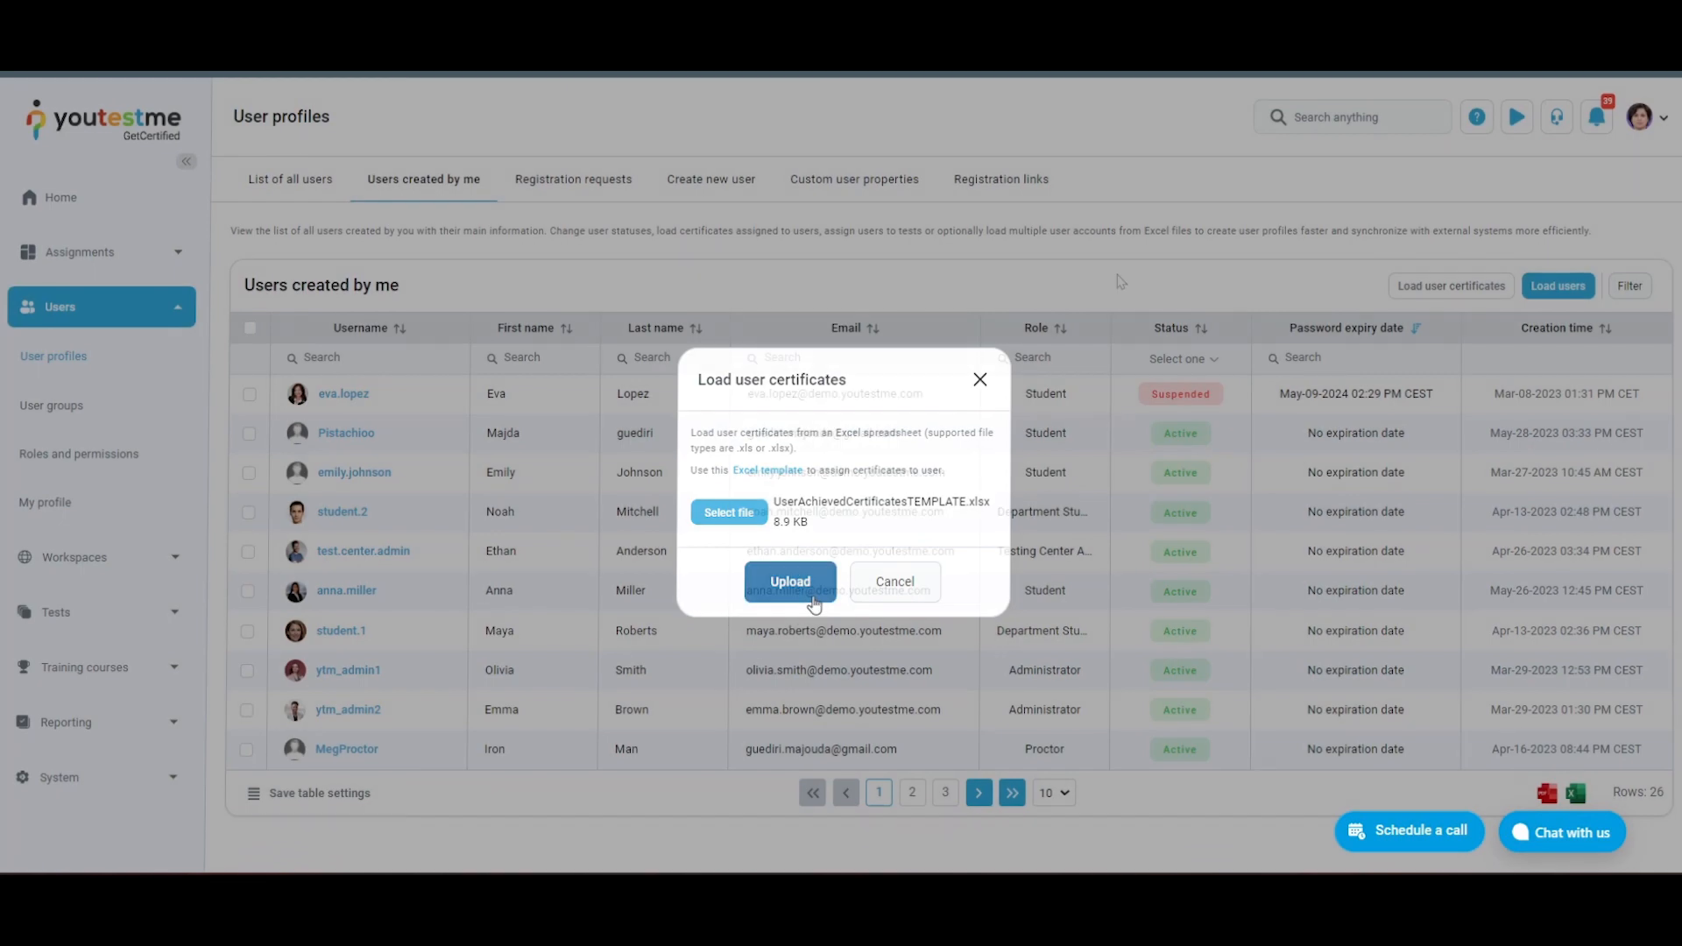
left_click(812, 599)
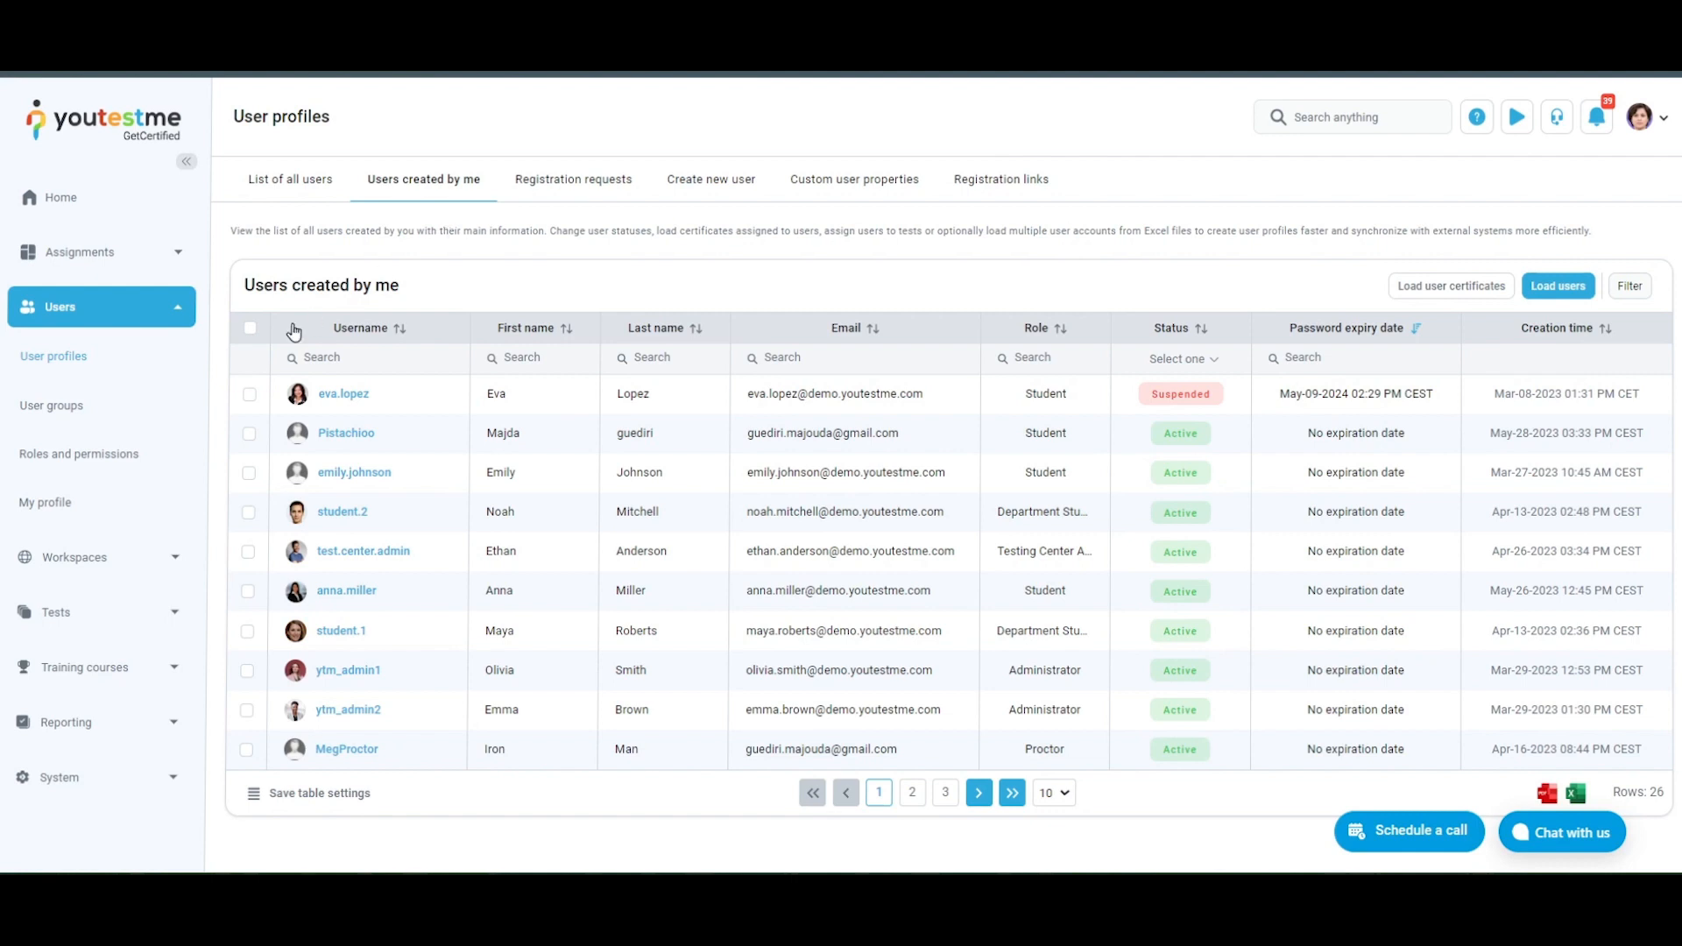
Try selecting all users on the page and individual users, clearing each selection again
left_click(250, 330)
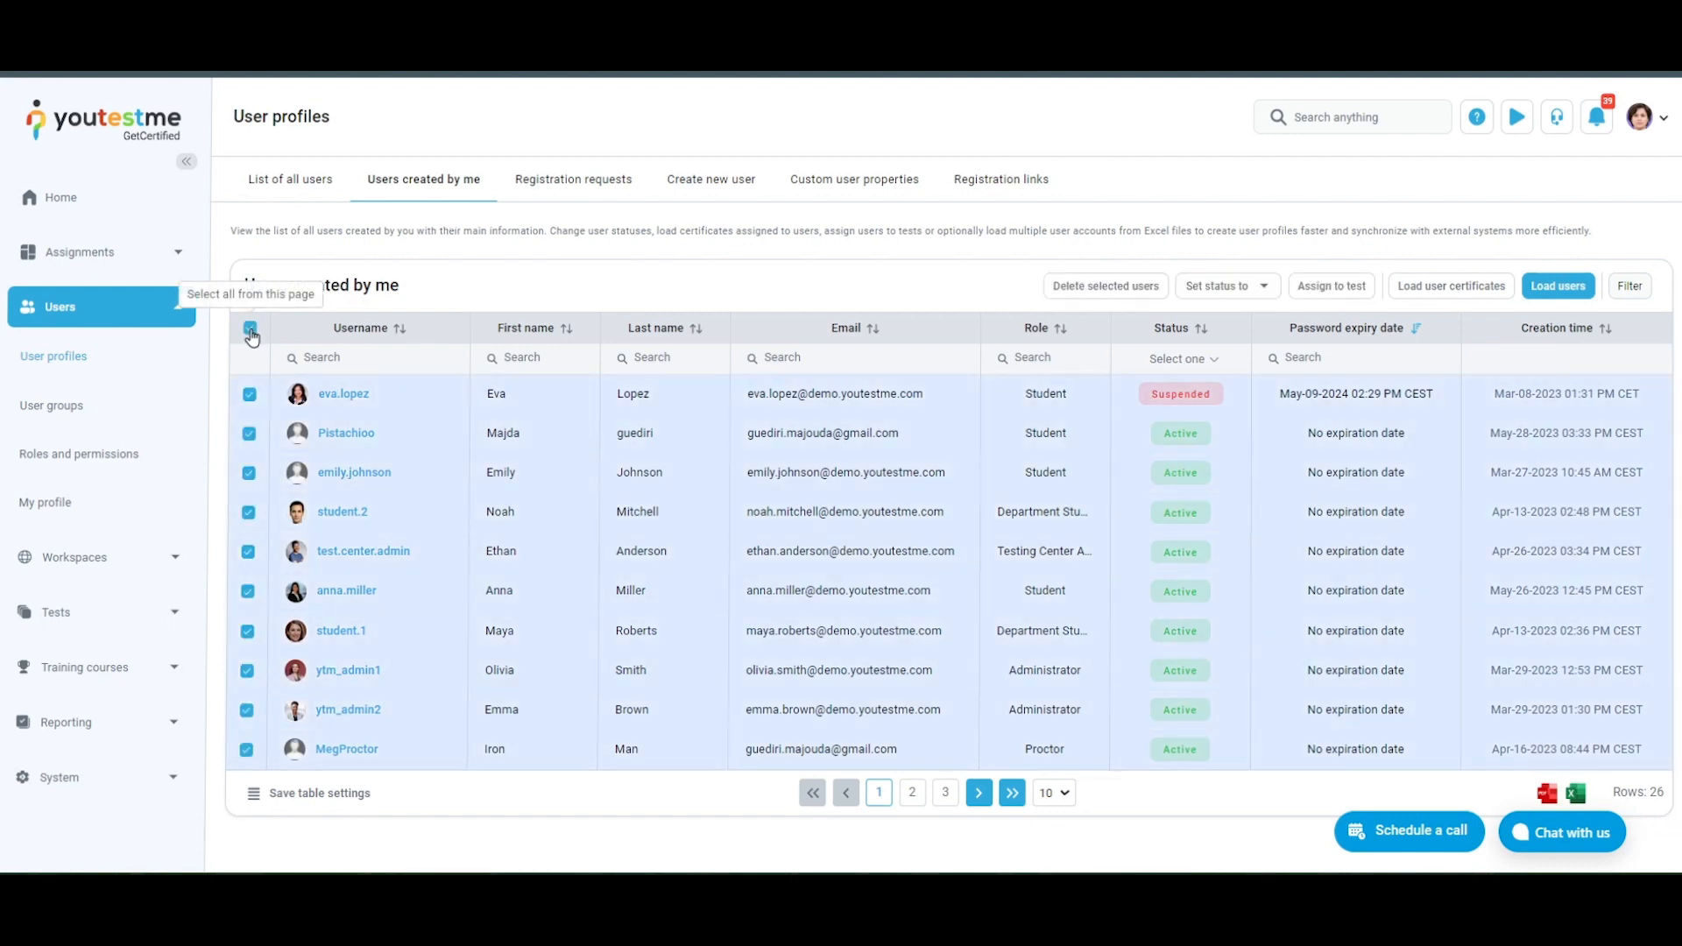
left_click(251, 331)
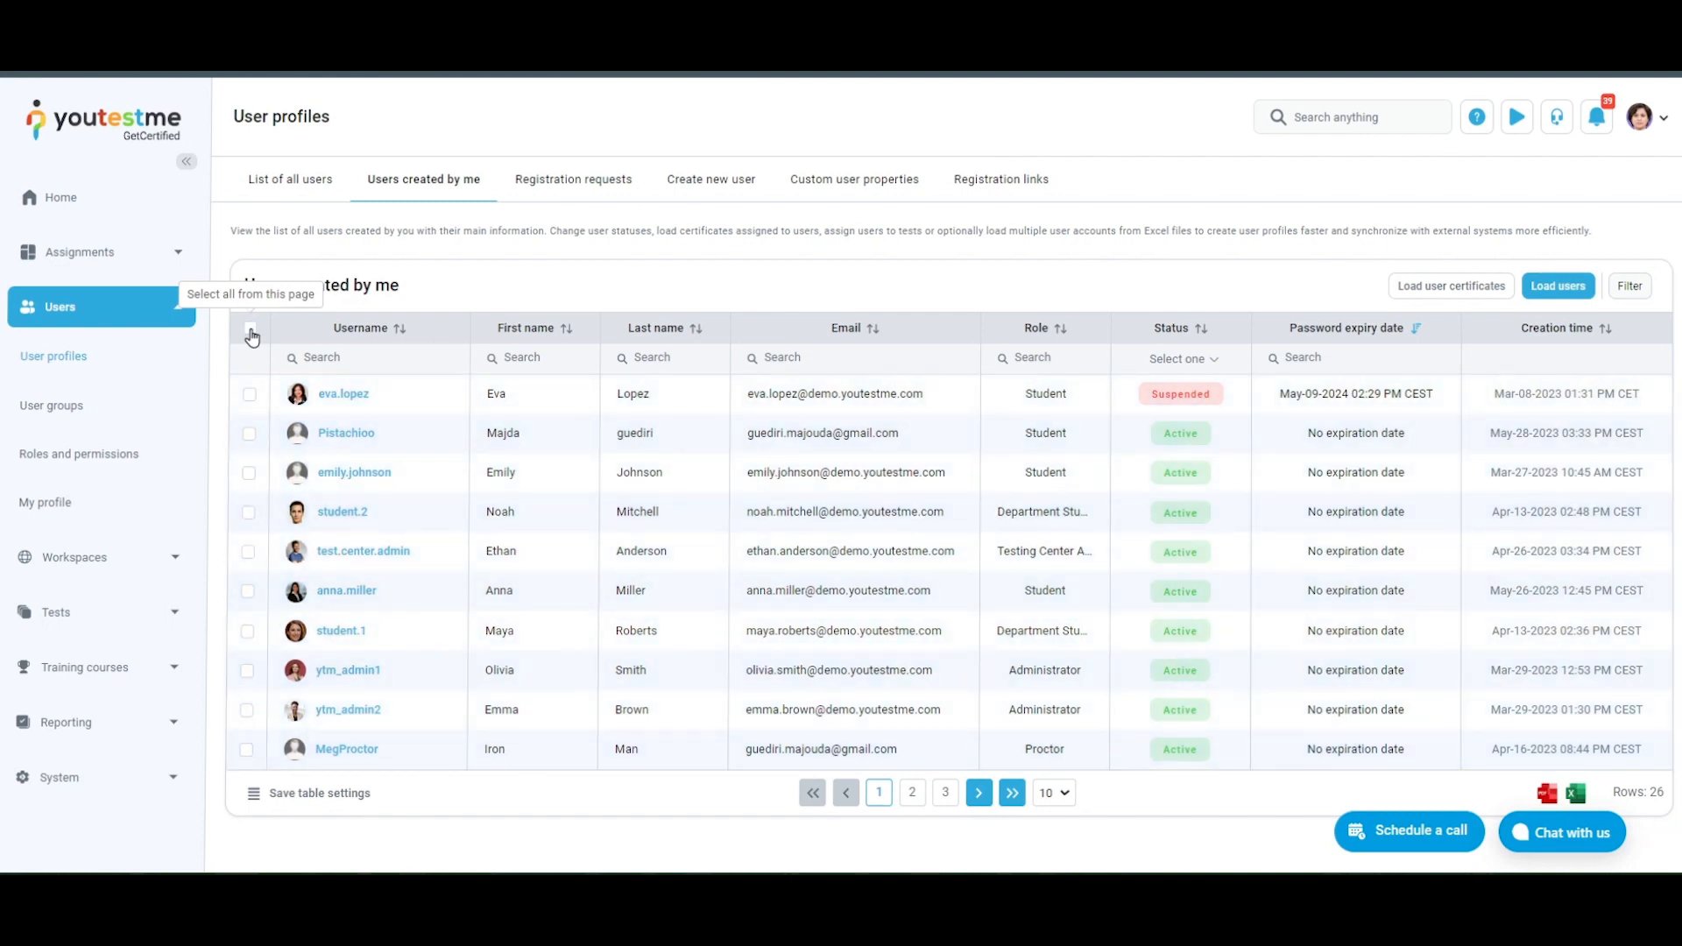
left_click(248, 552)
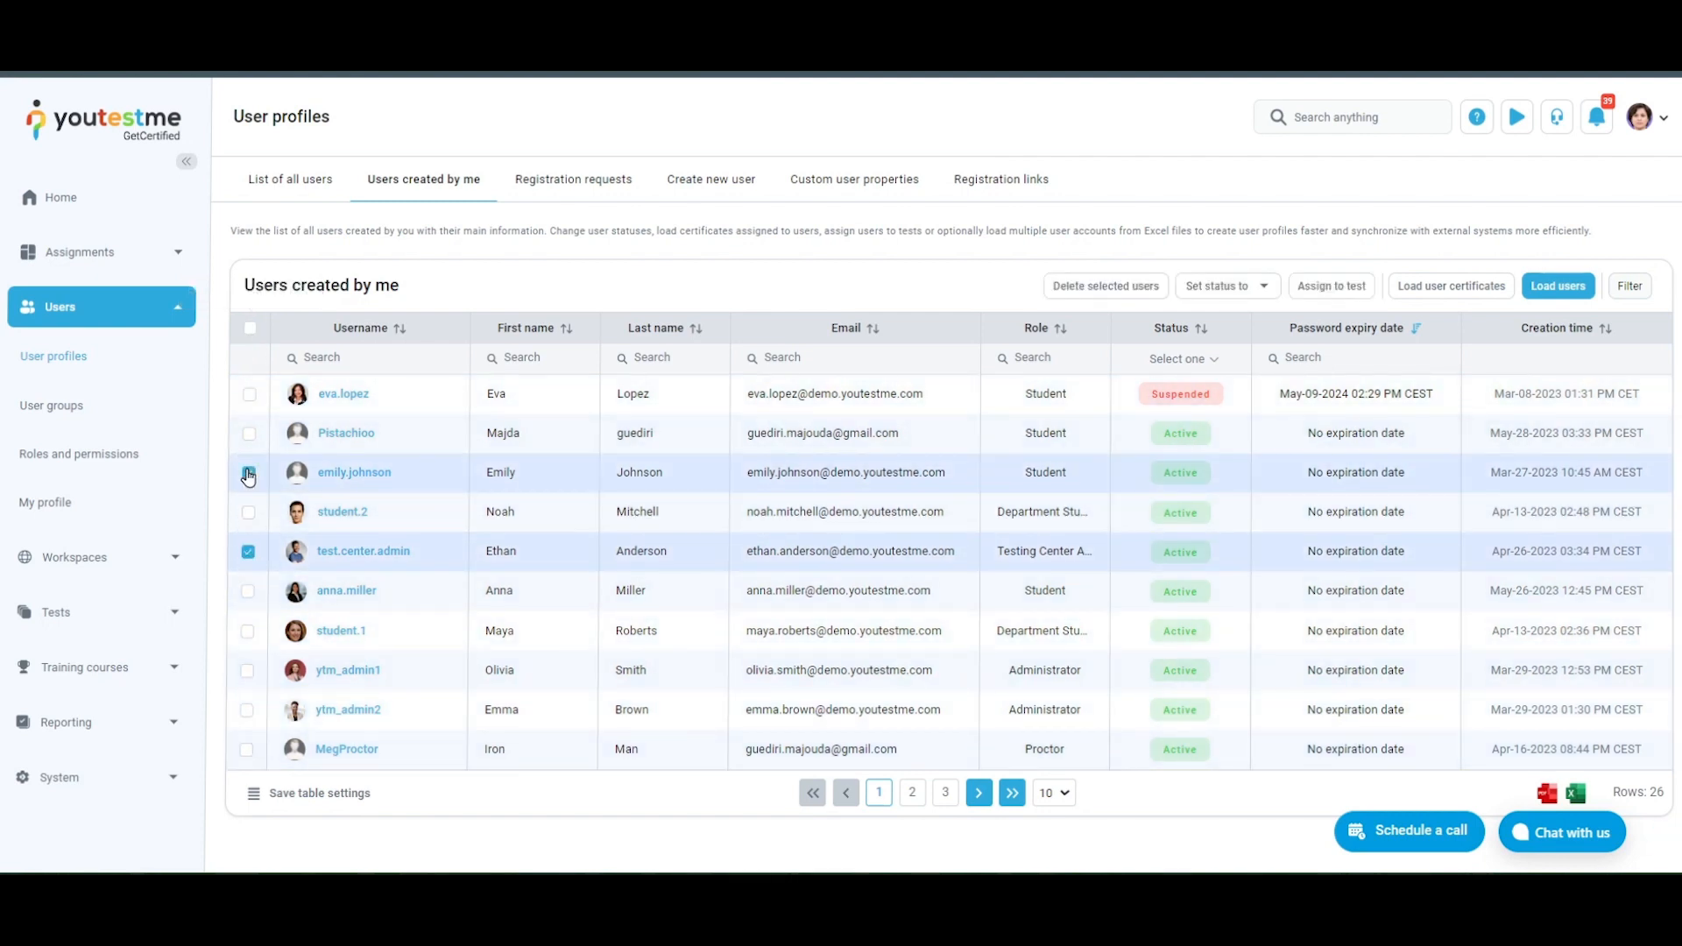
left_click(248, 552)
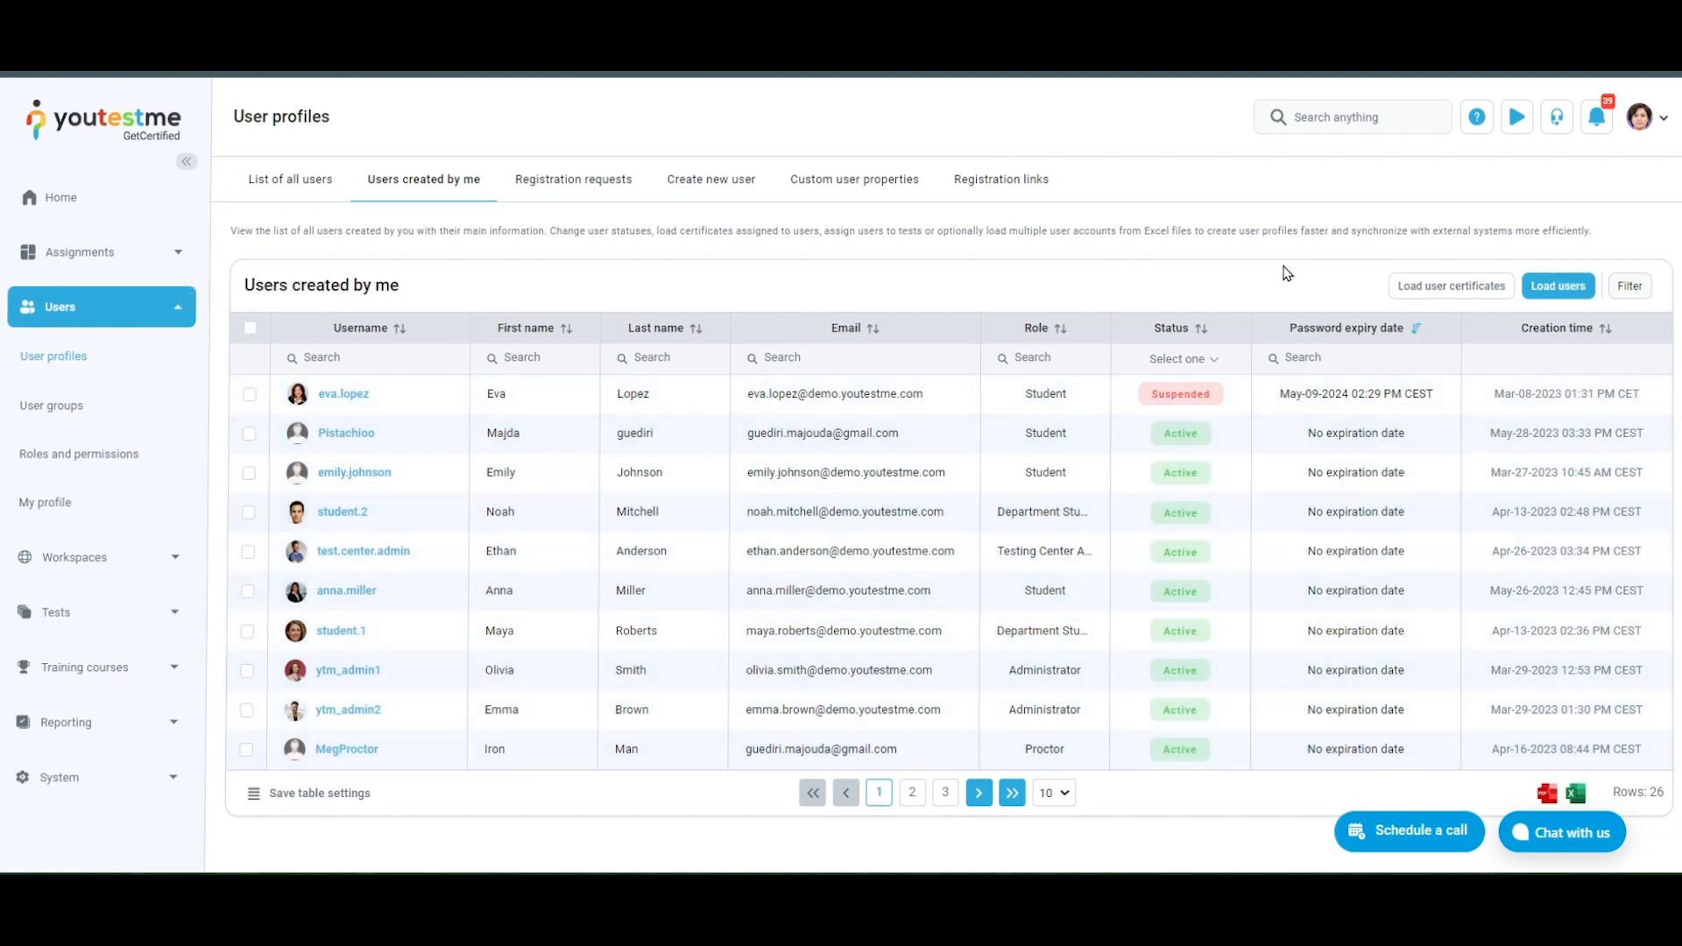
Check which statuses the Status column can be filtered by, leaving no status chosen
left_click(1217, 361)
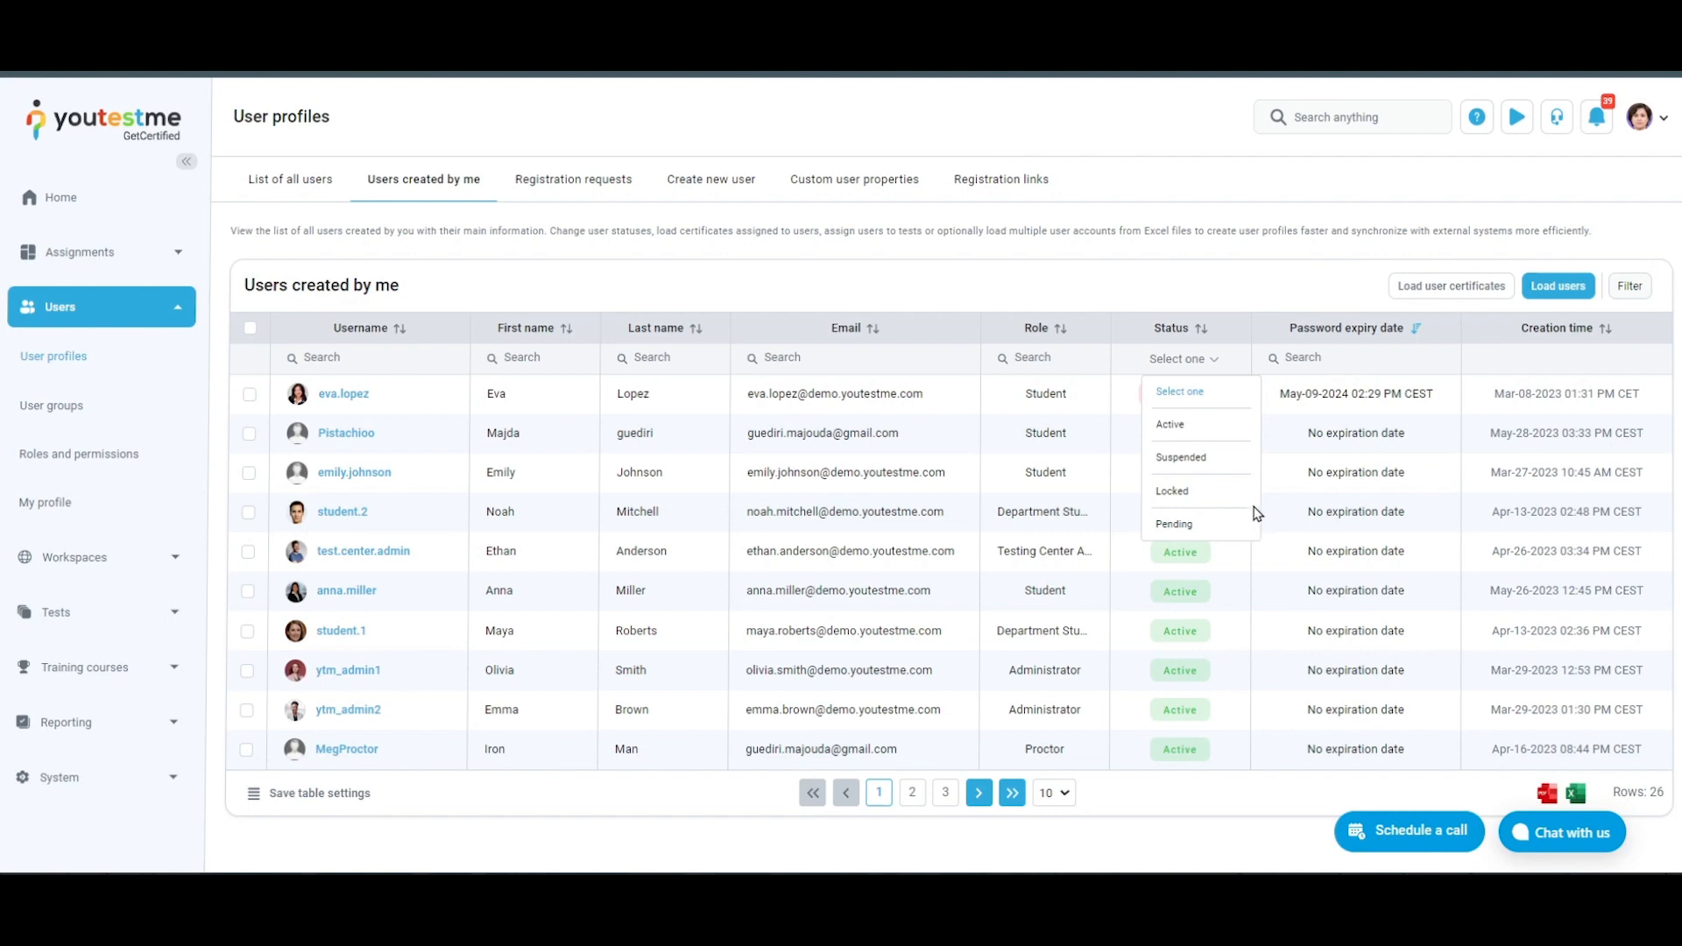
left_click(1214, 374)
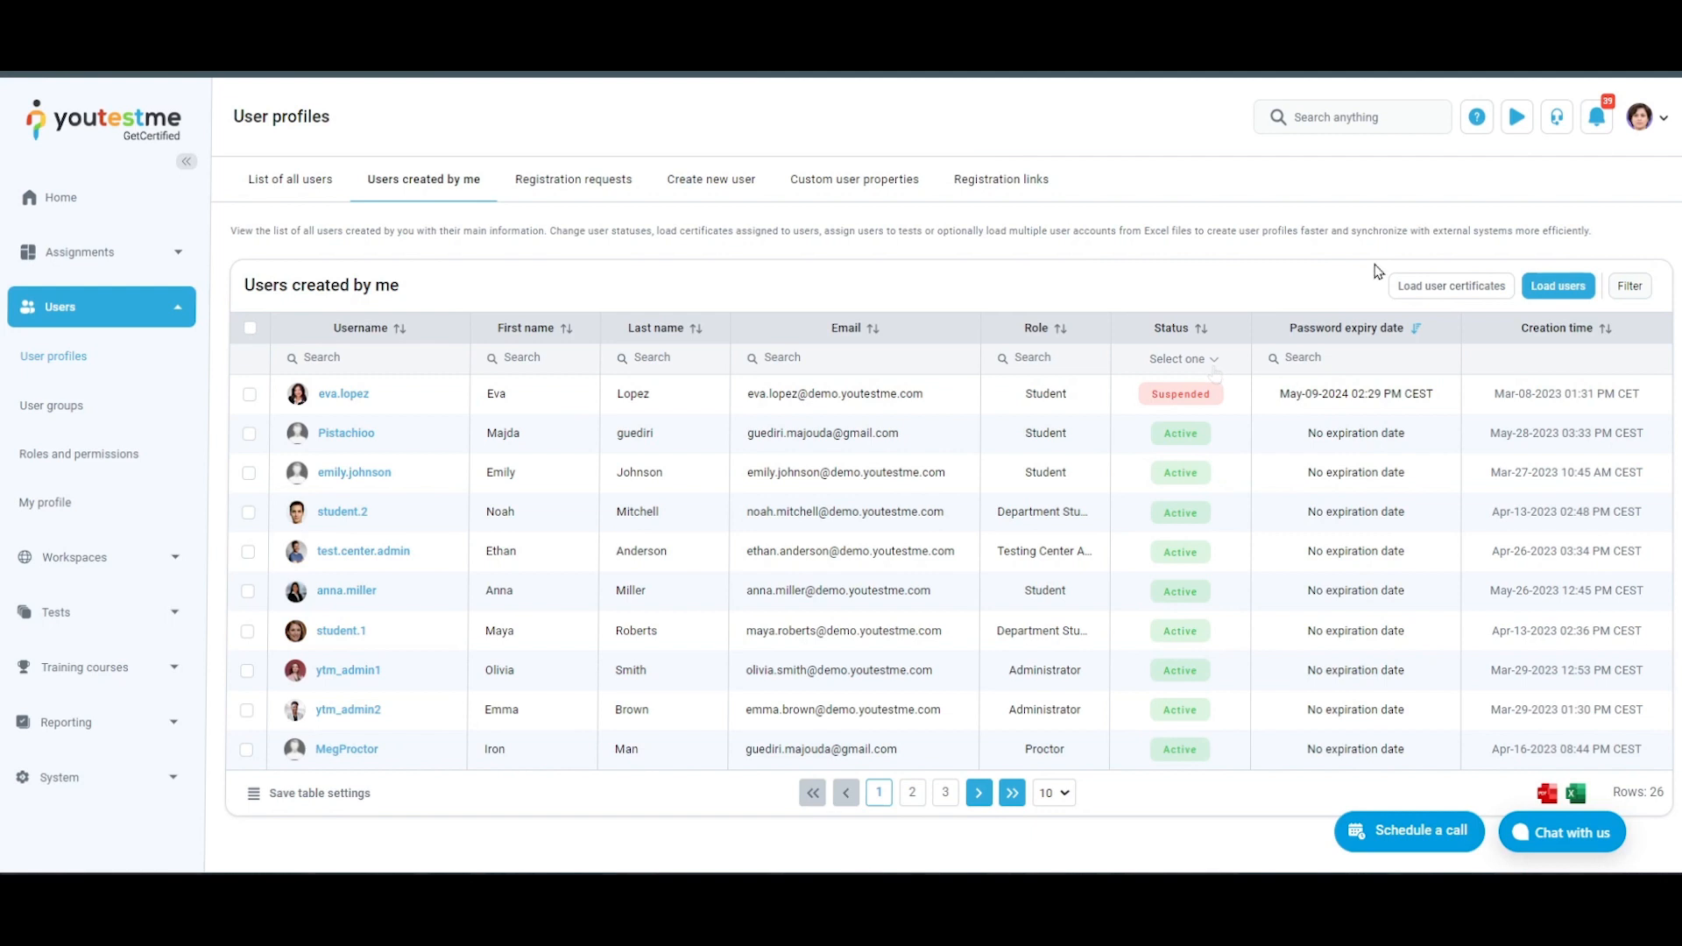
Filter the user list to show inactive users and the High-Performance Computing user group
left_click(1627, 287)
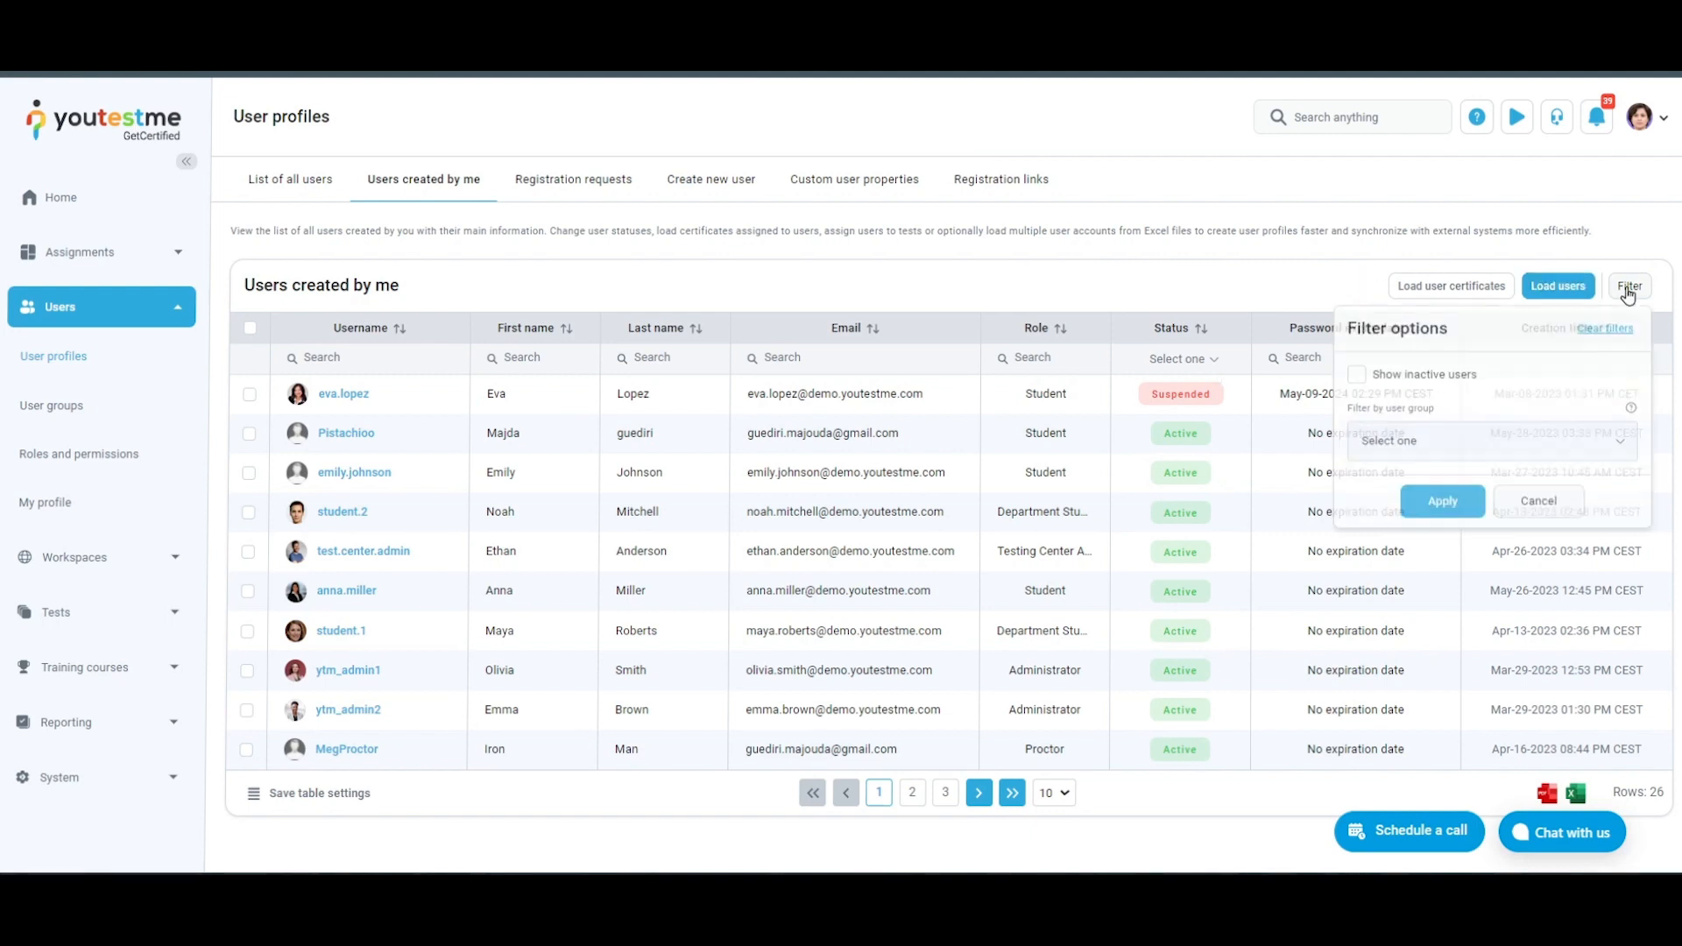
left_click(1357, 380)
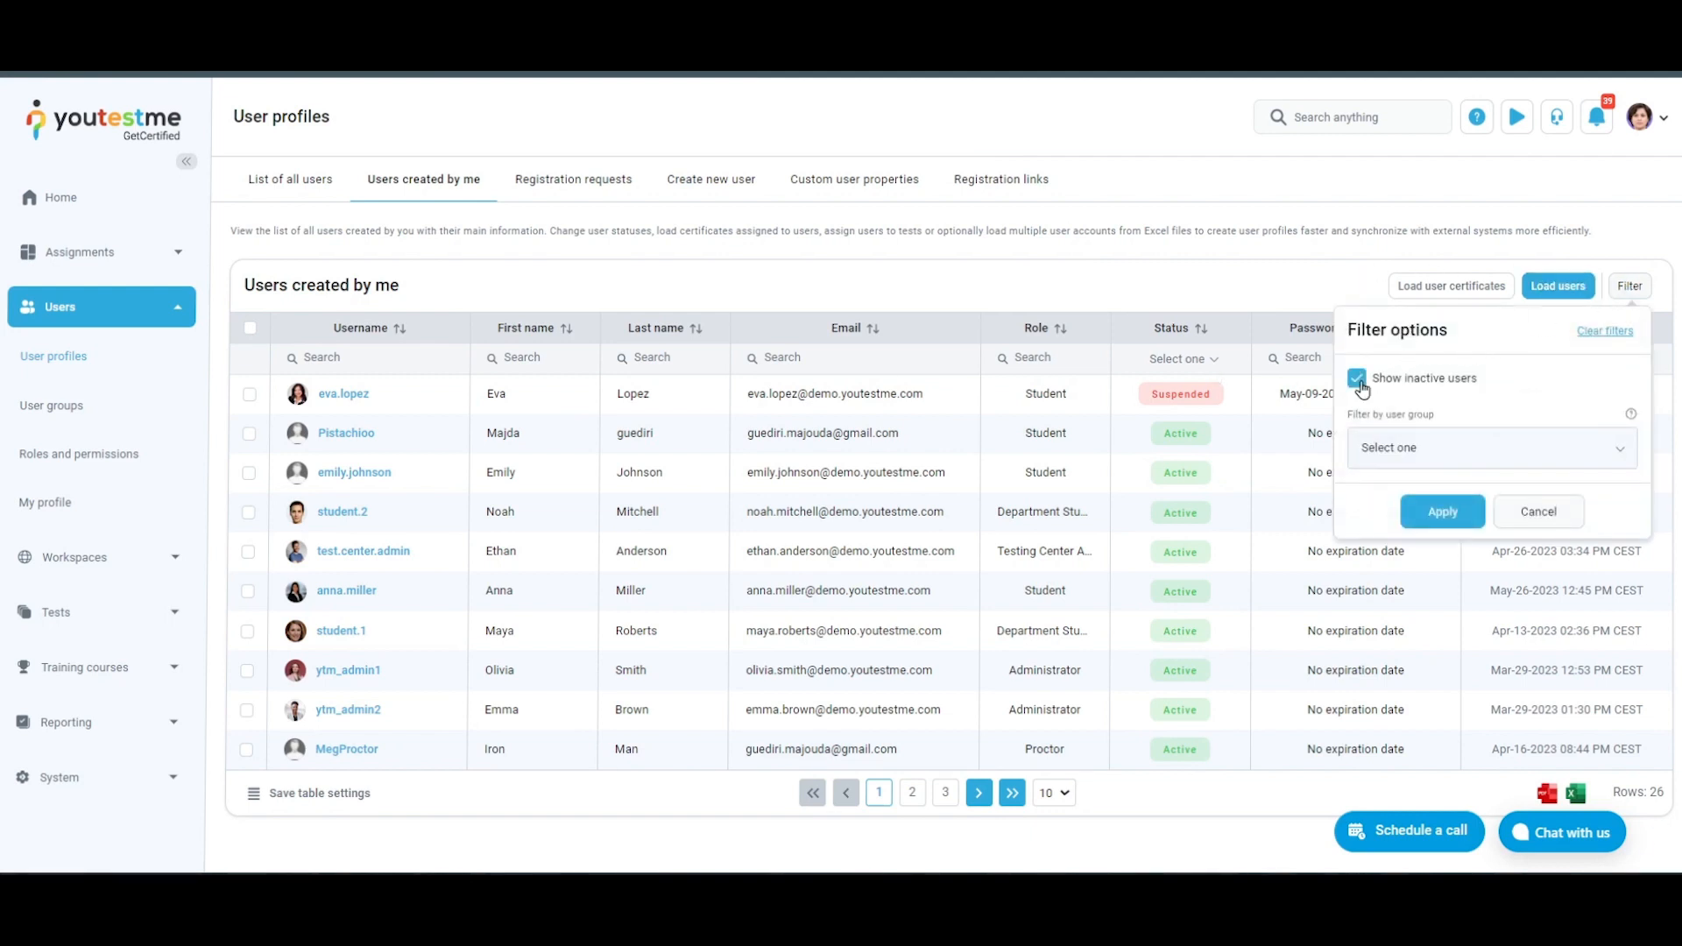
left_click(1584, 450)
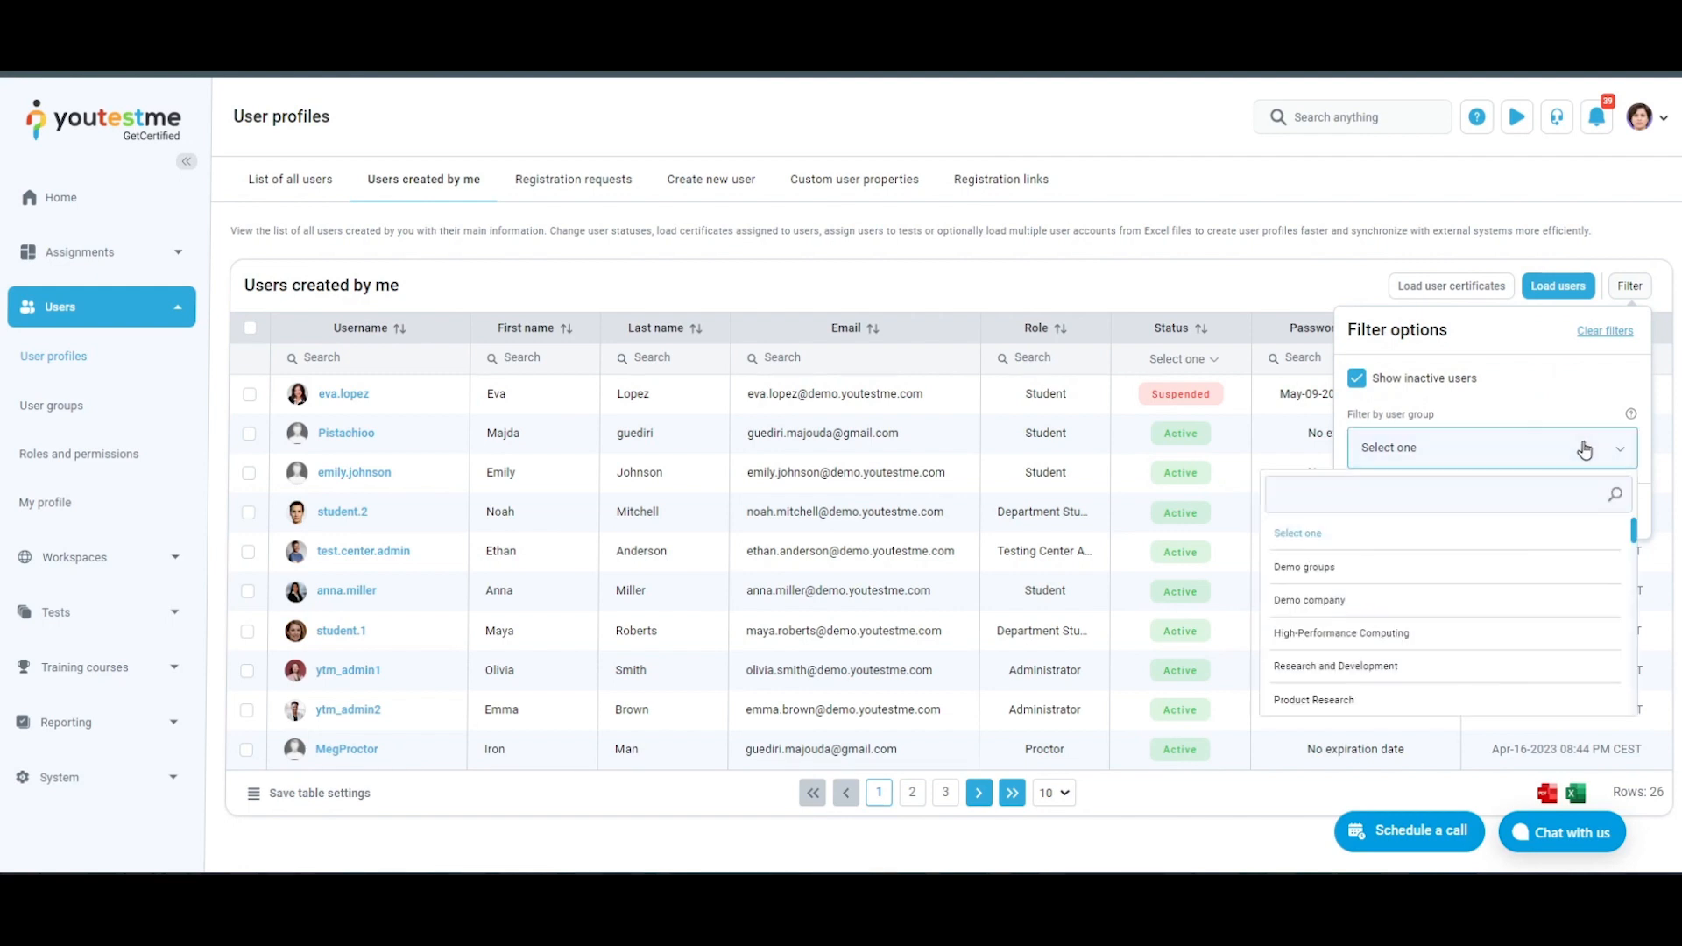
left_click(1431, 634)
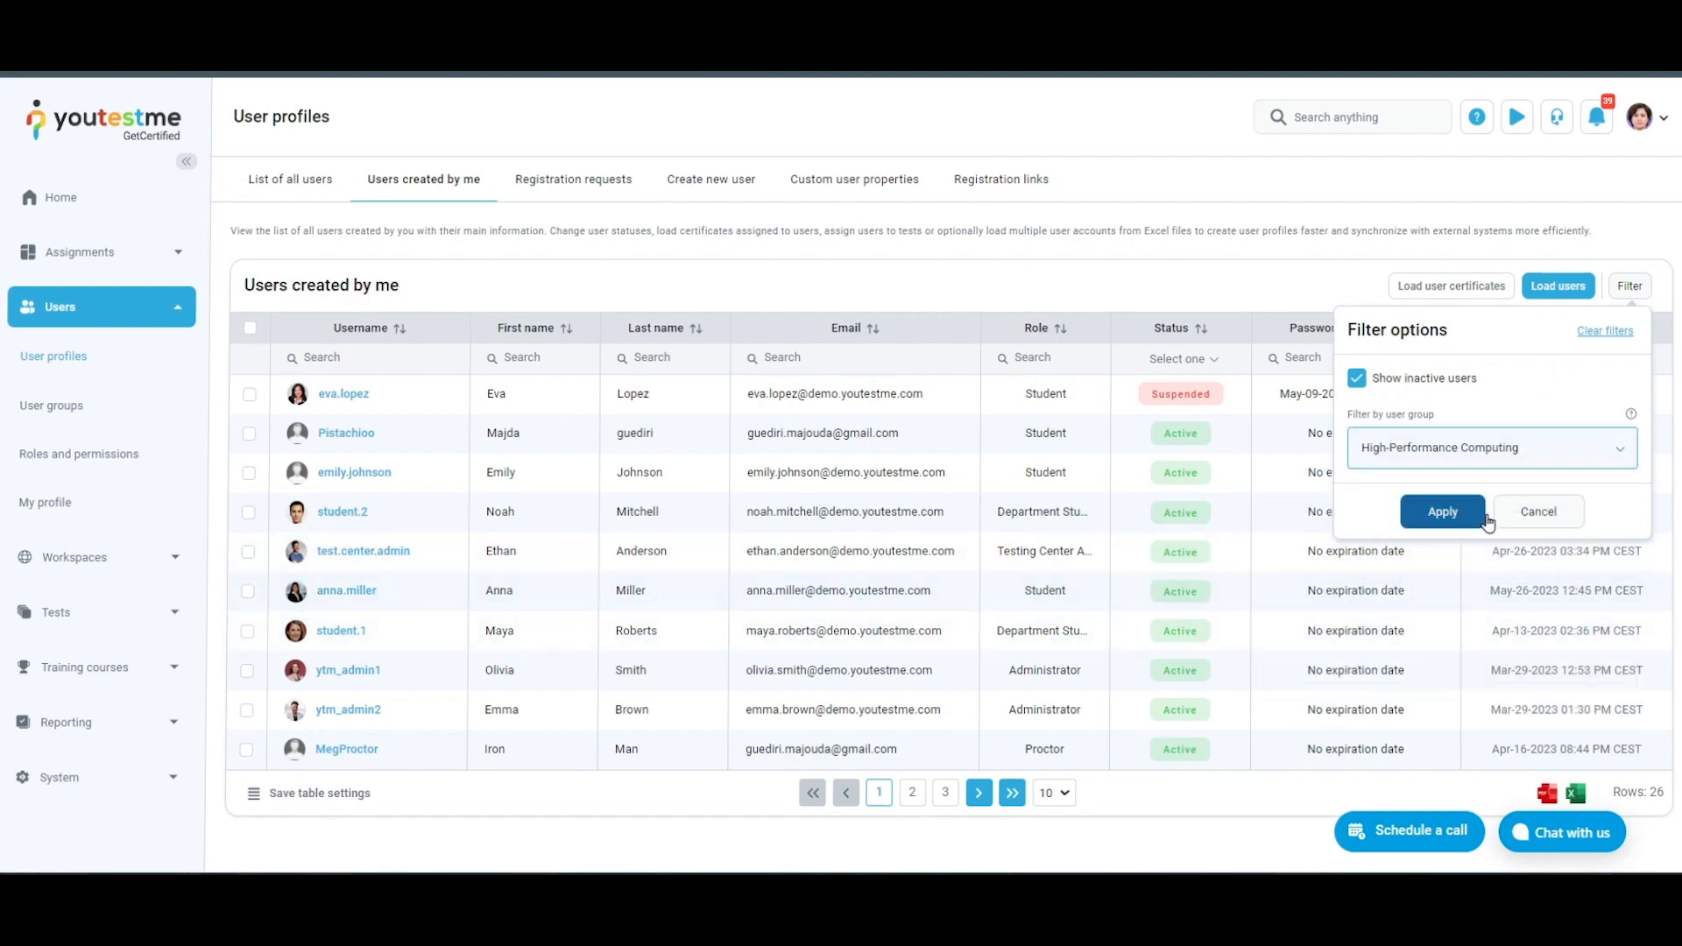
left_click(1439, 517)
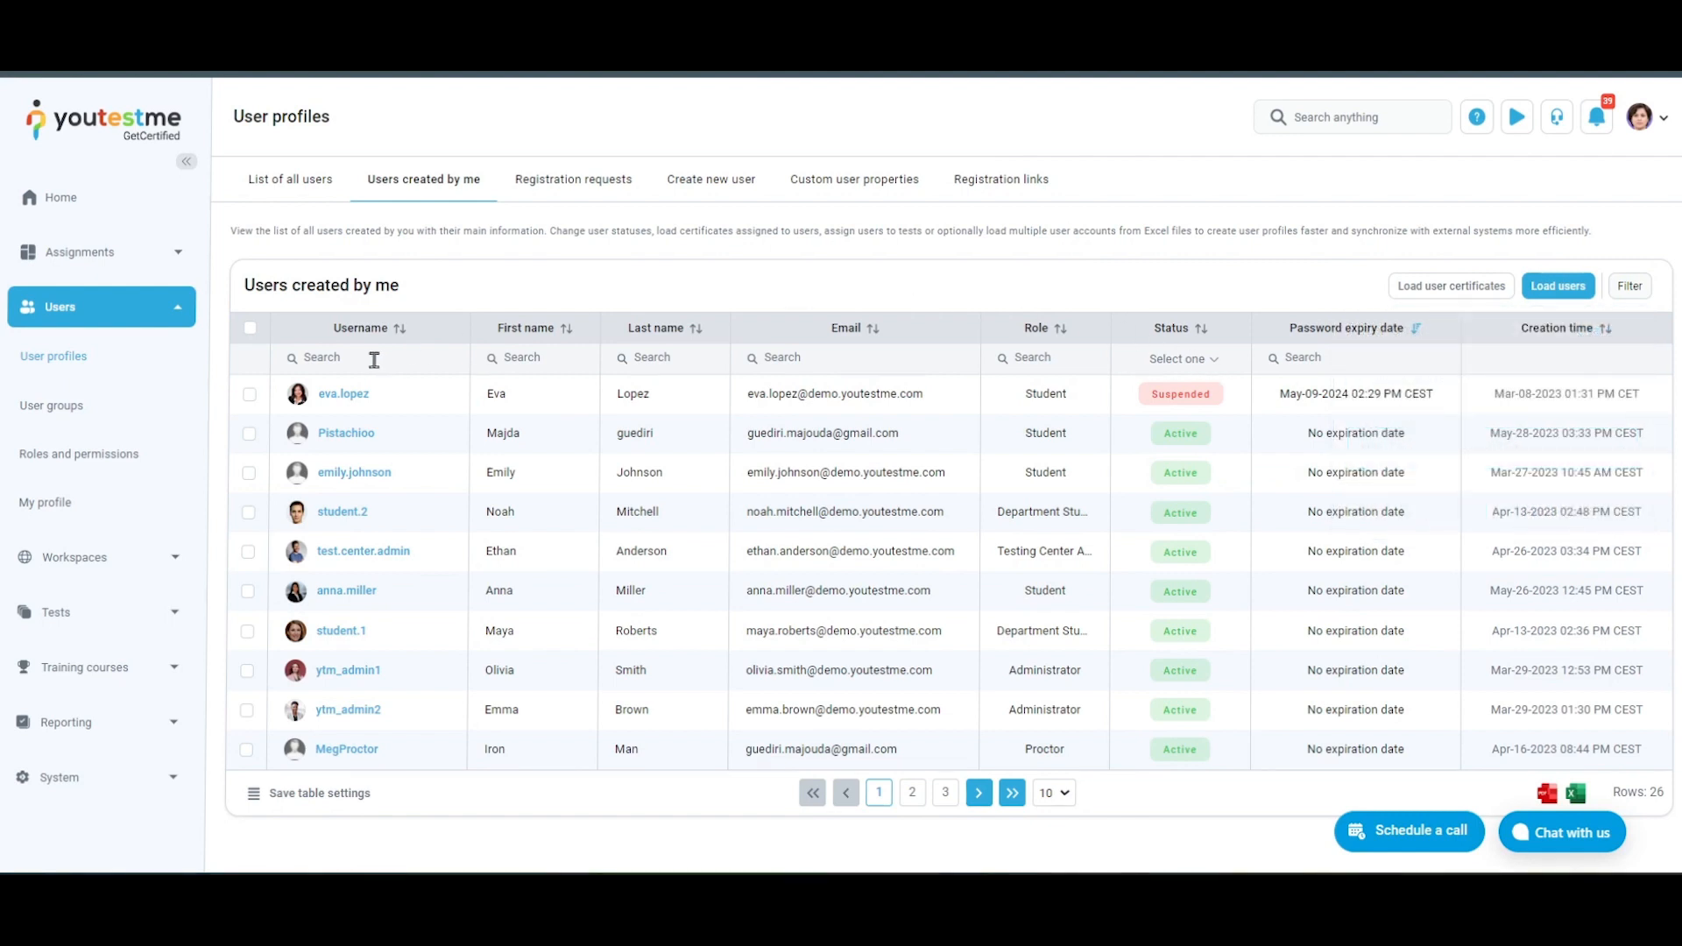
Select the test.center.admin and student.1 accounts and view the statuses that can be set for them
left_click(249, 552)
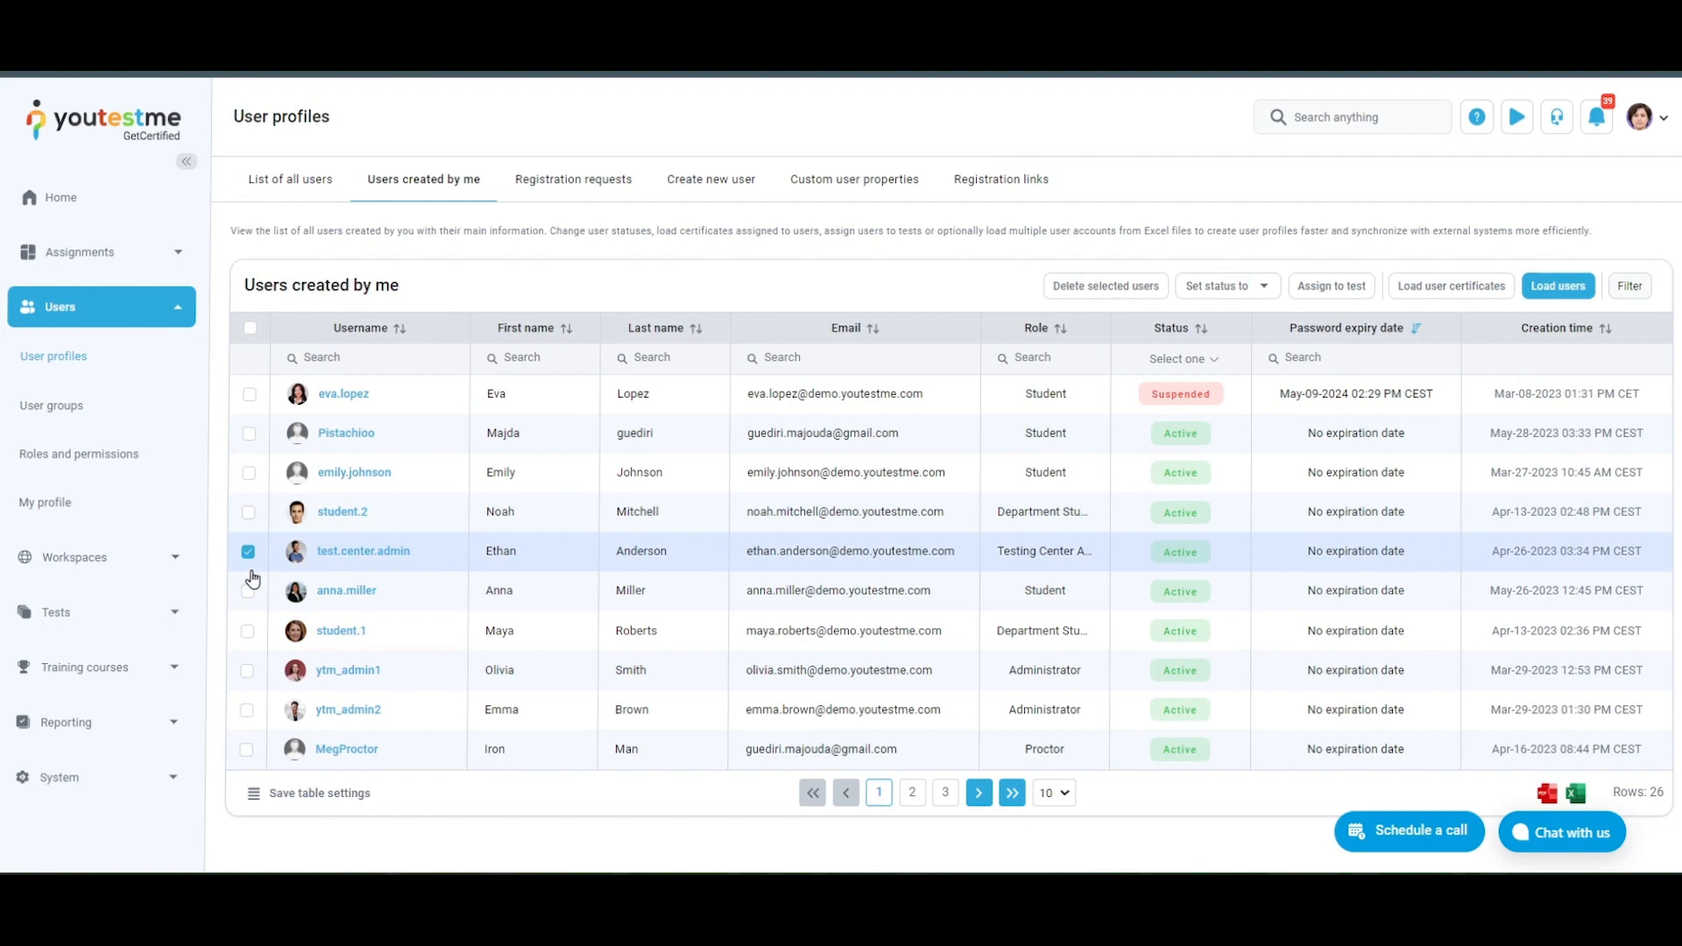
left_click(249, 632)
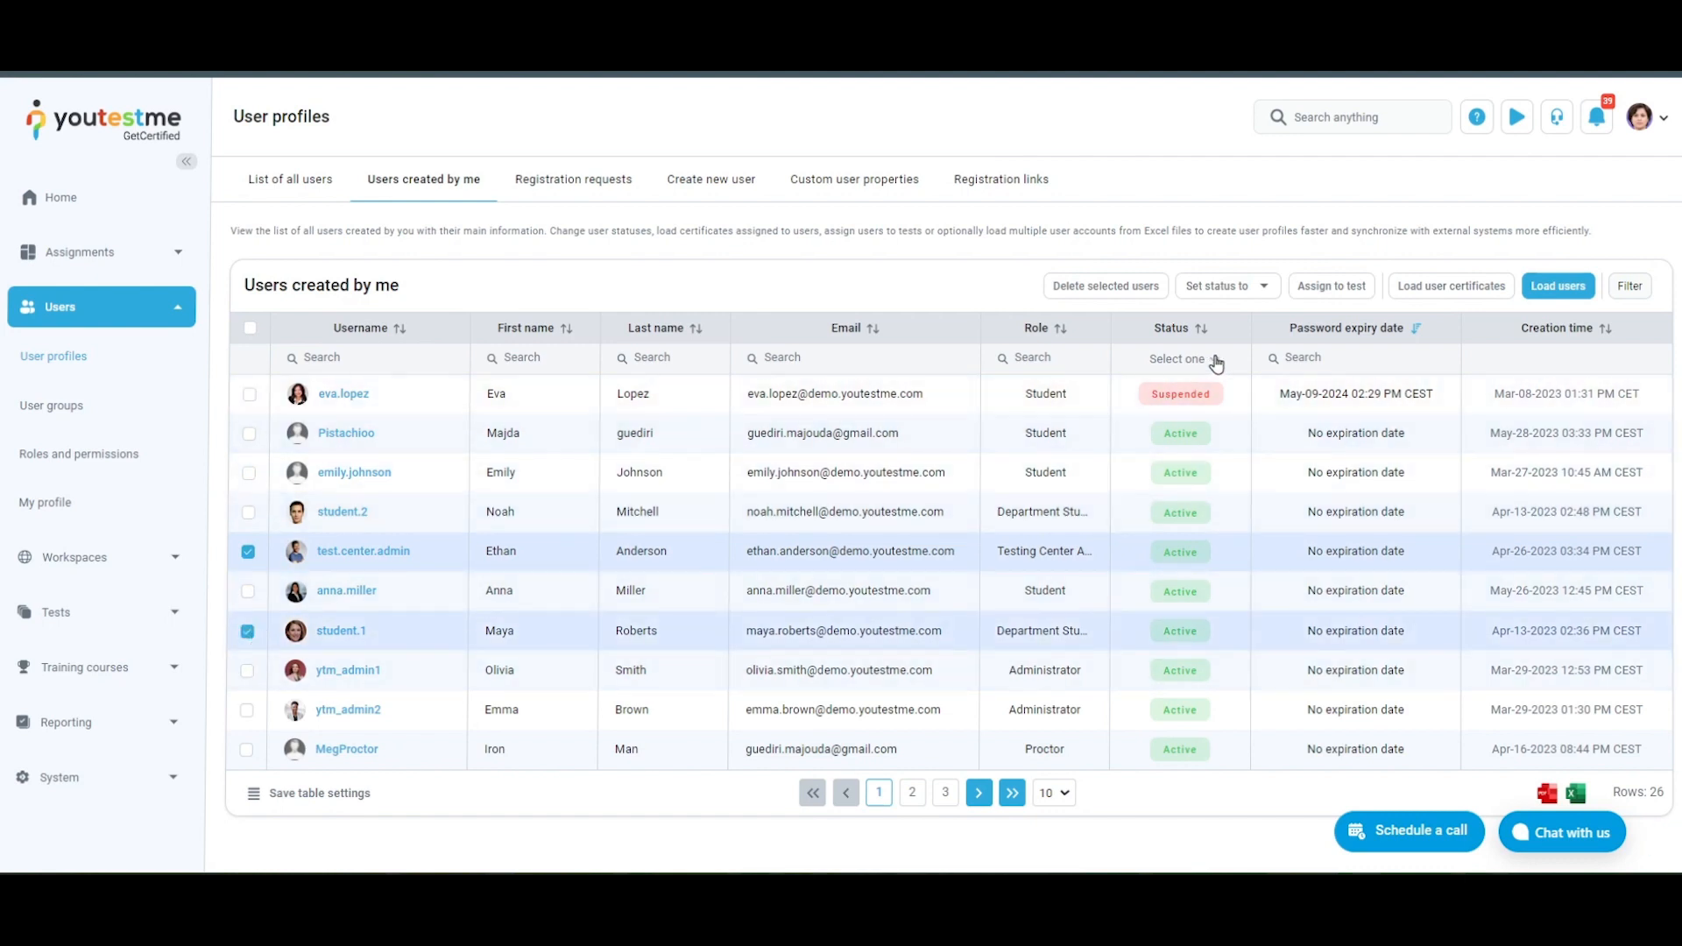
left_click(1263, 289)
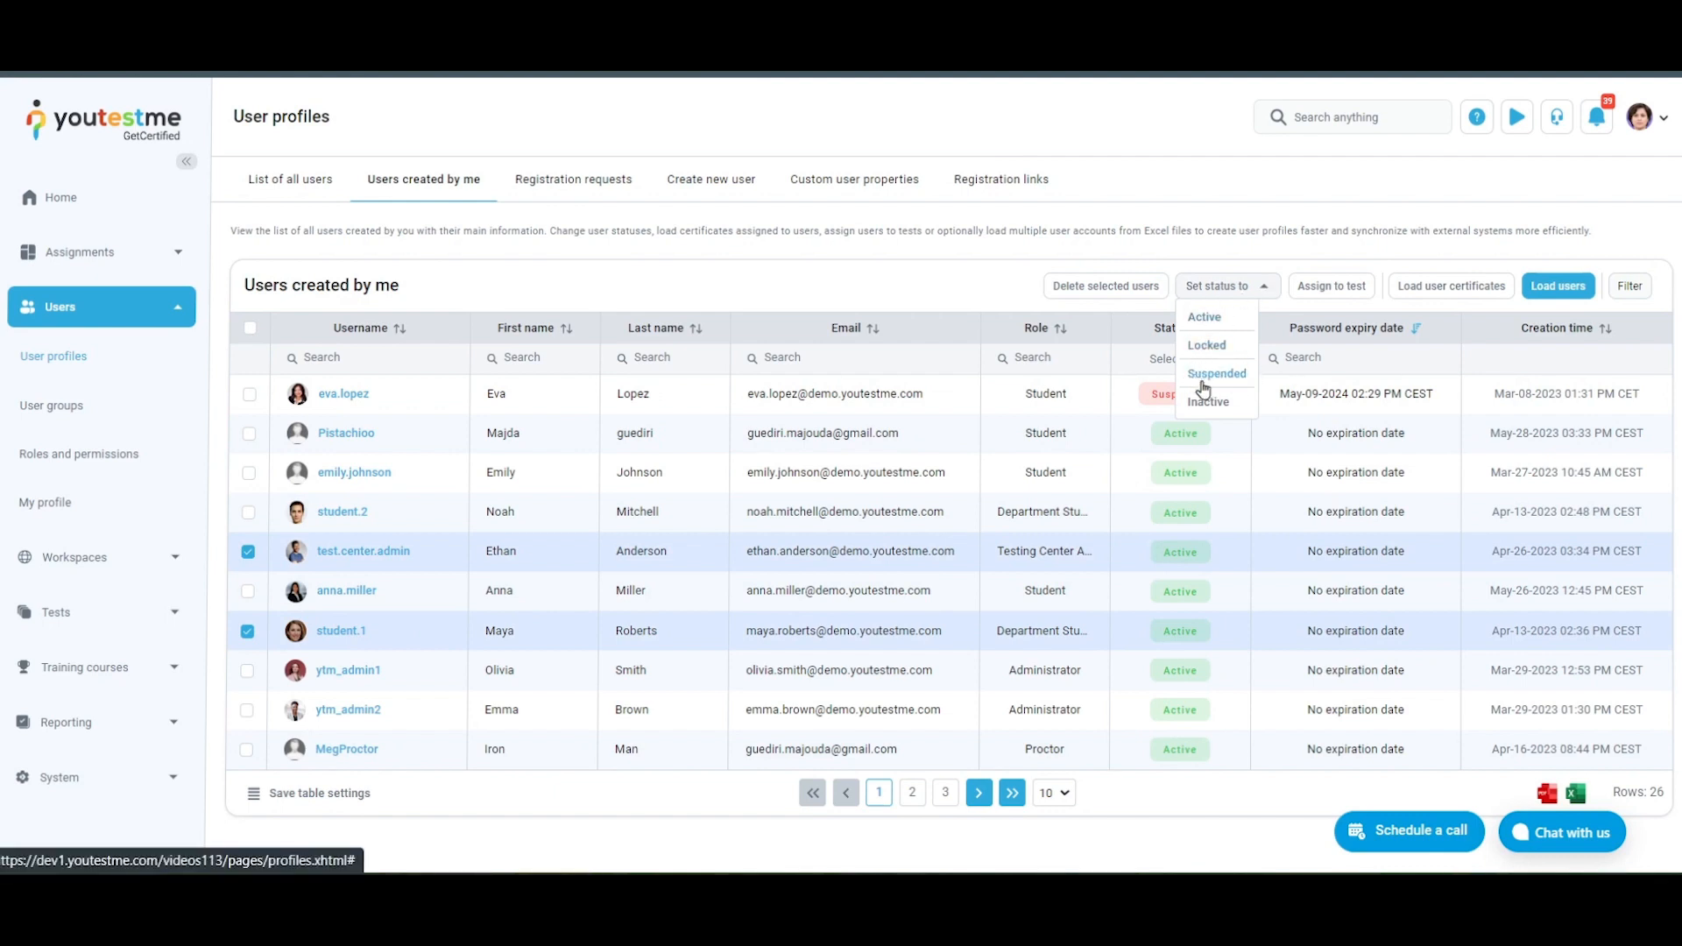
left_click(1268, 298)
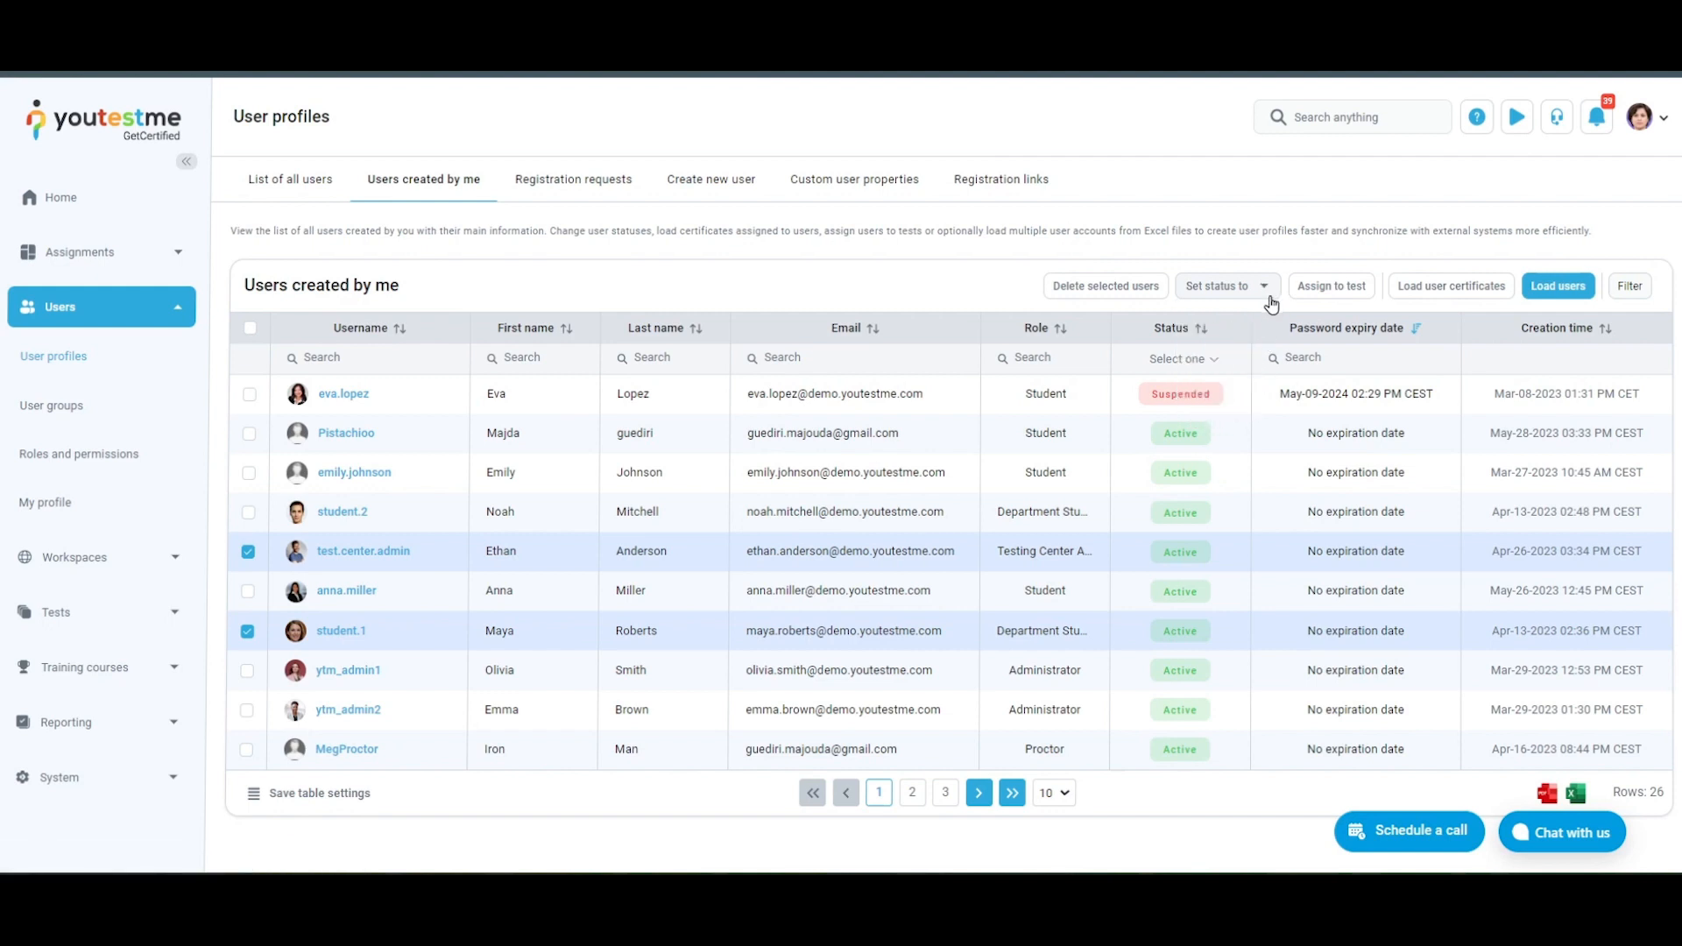
Start assigning the selected users to a test and pick the Advanced Programming test with ID 2122
left_click(1359, 296)
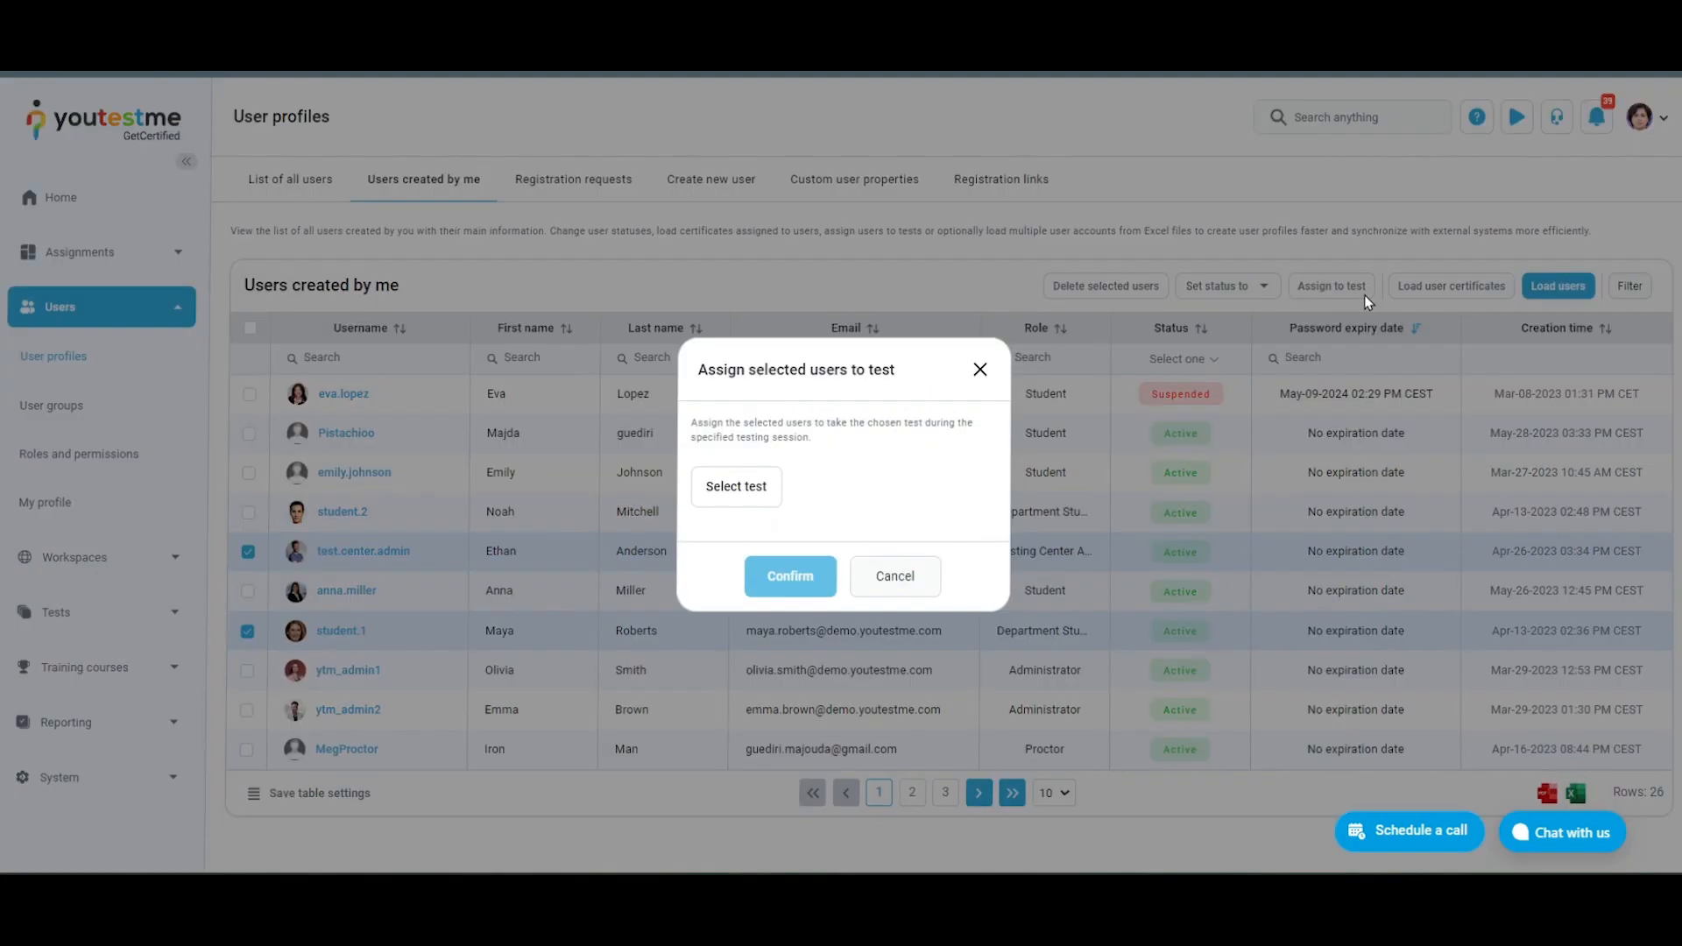
left_click(749, 488)
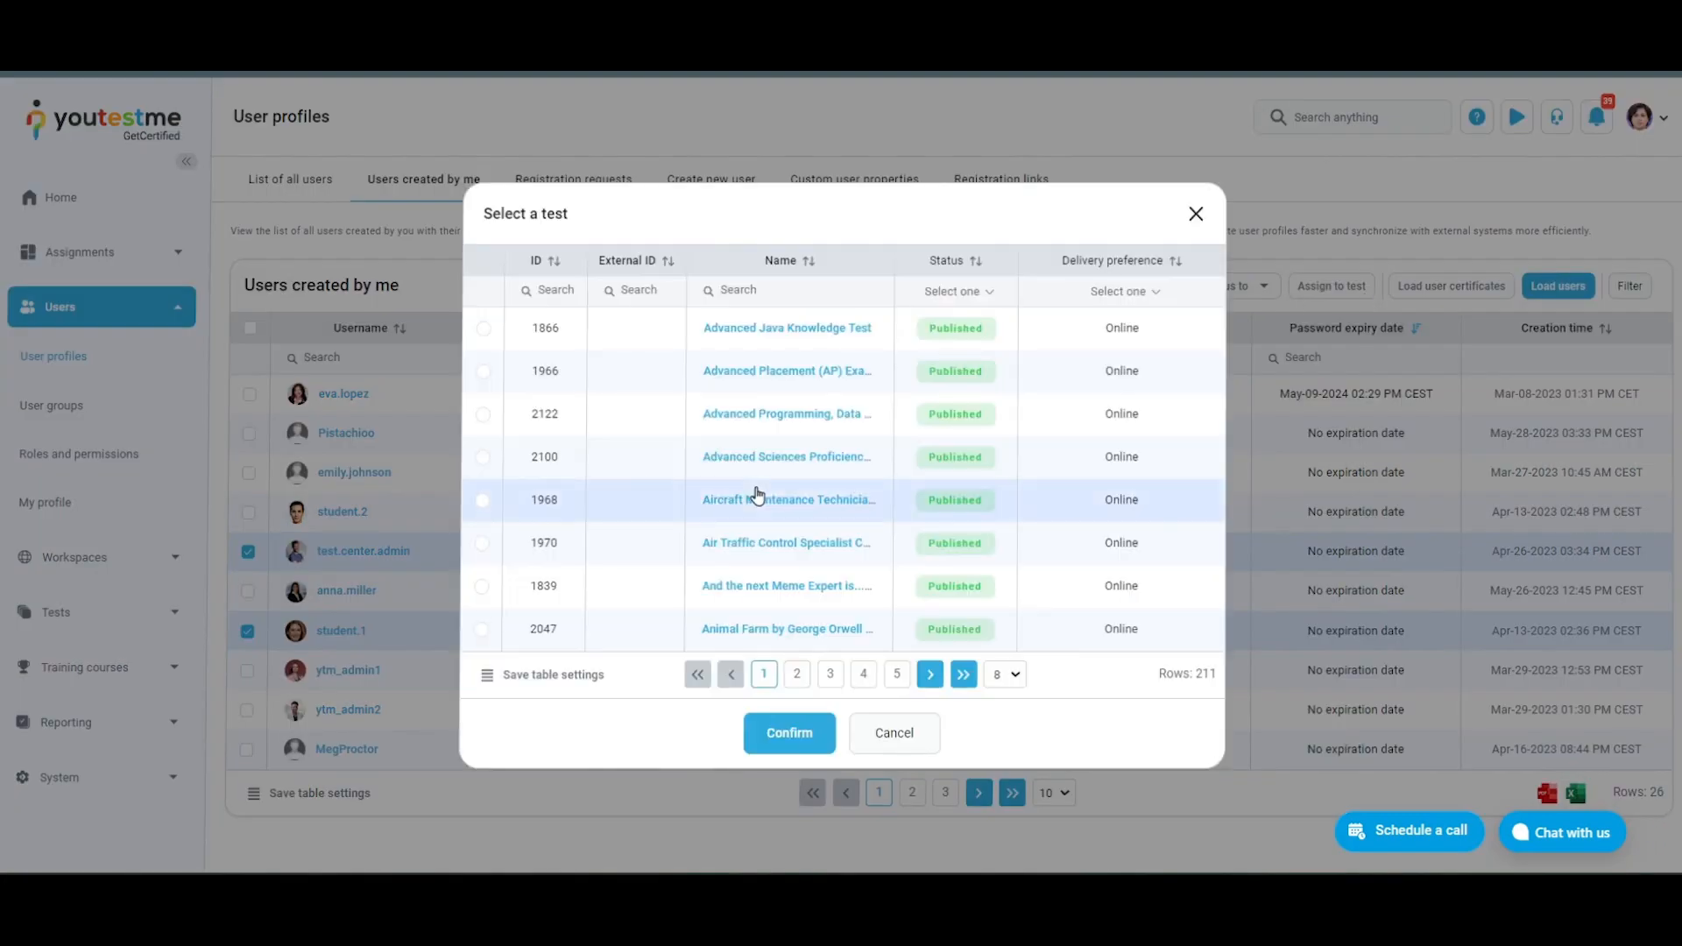
left_click(485, 417)
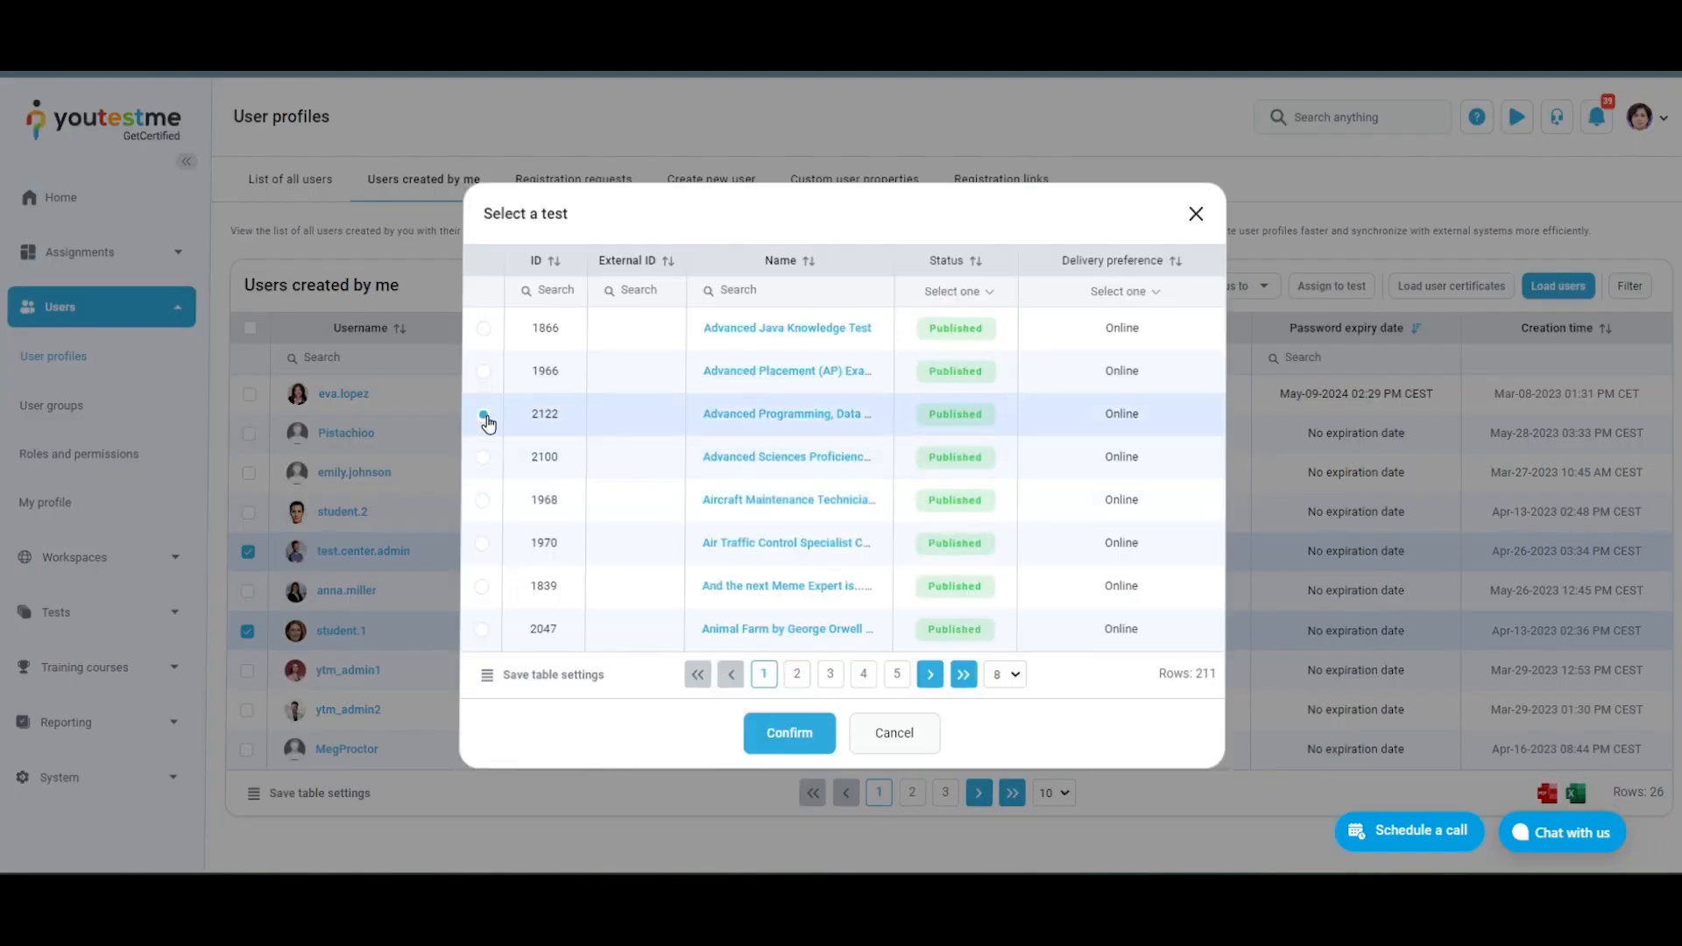
Hide the External ID column in the test selection table and save the table settings
left_click(489, 677)
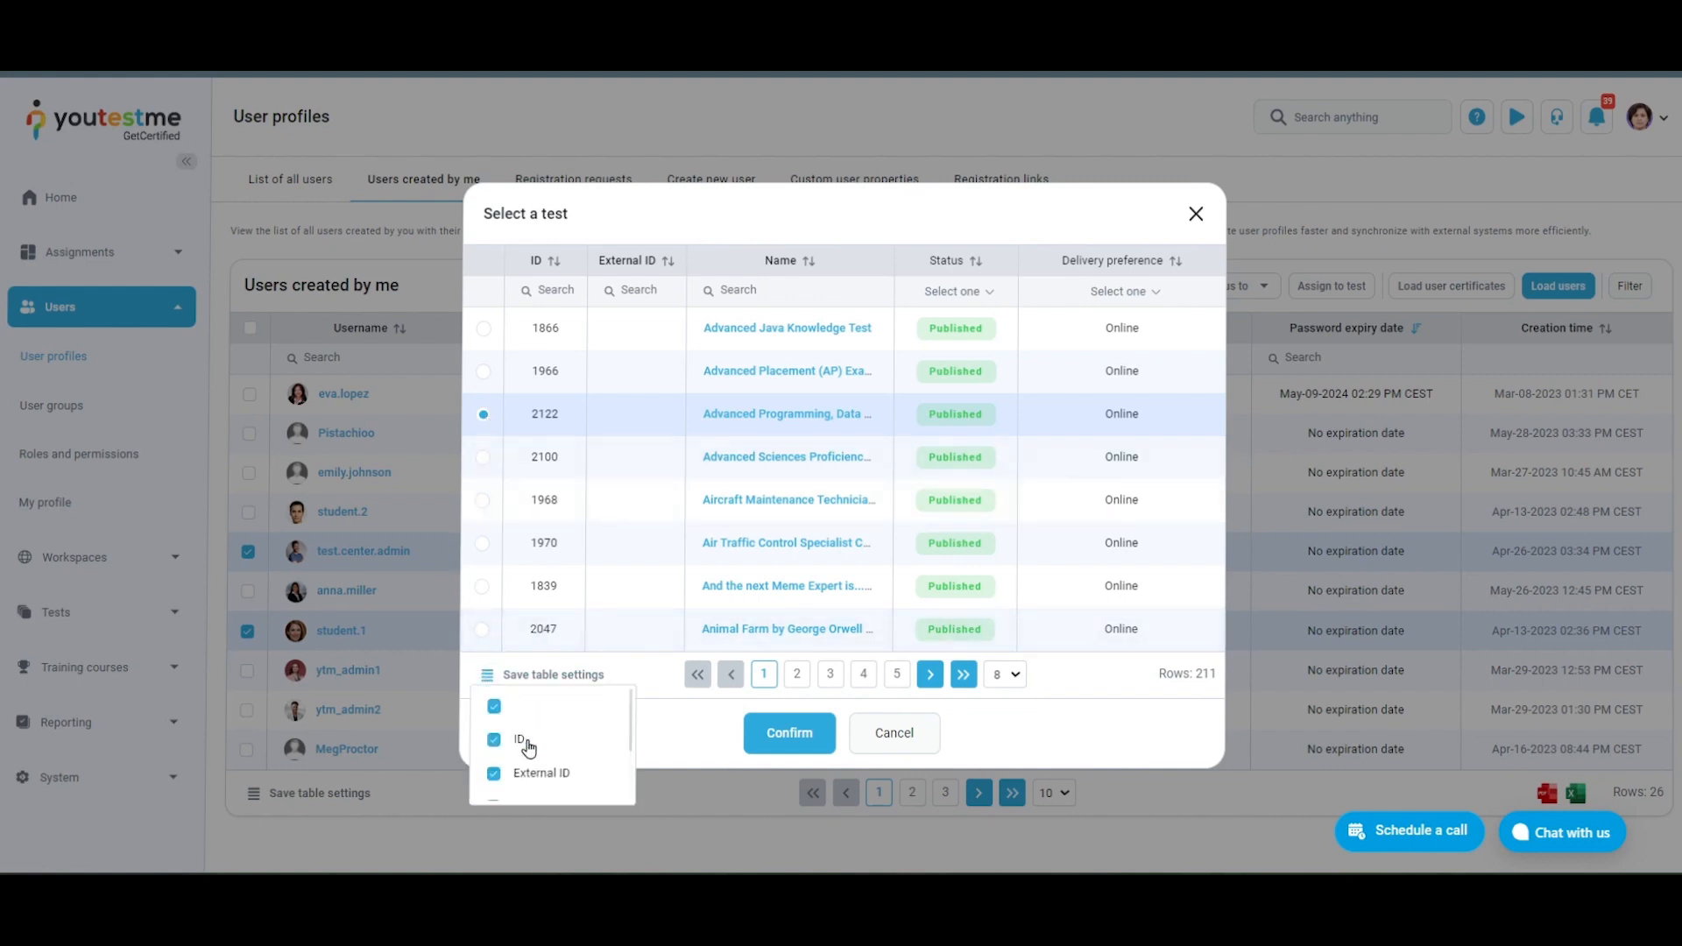
left_click(491, 776)
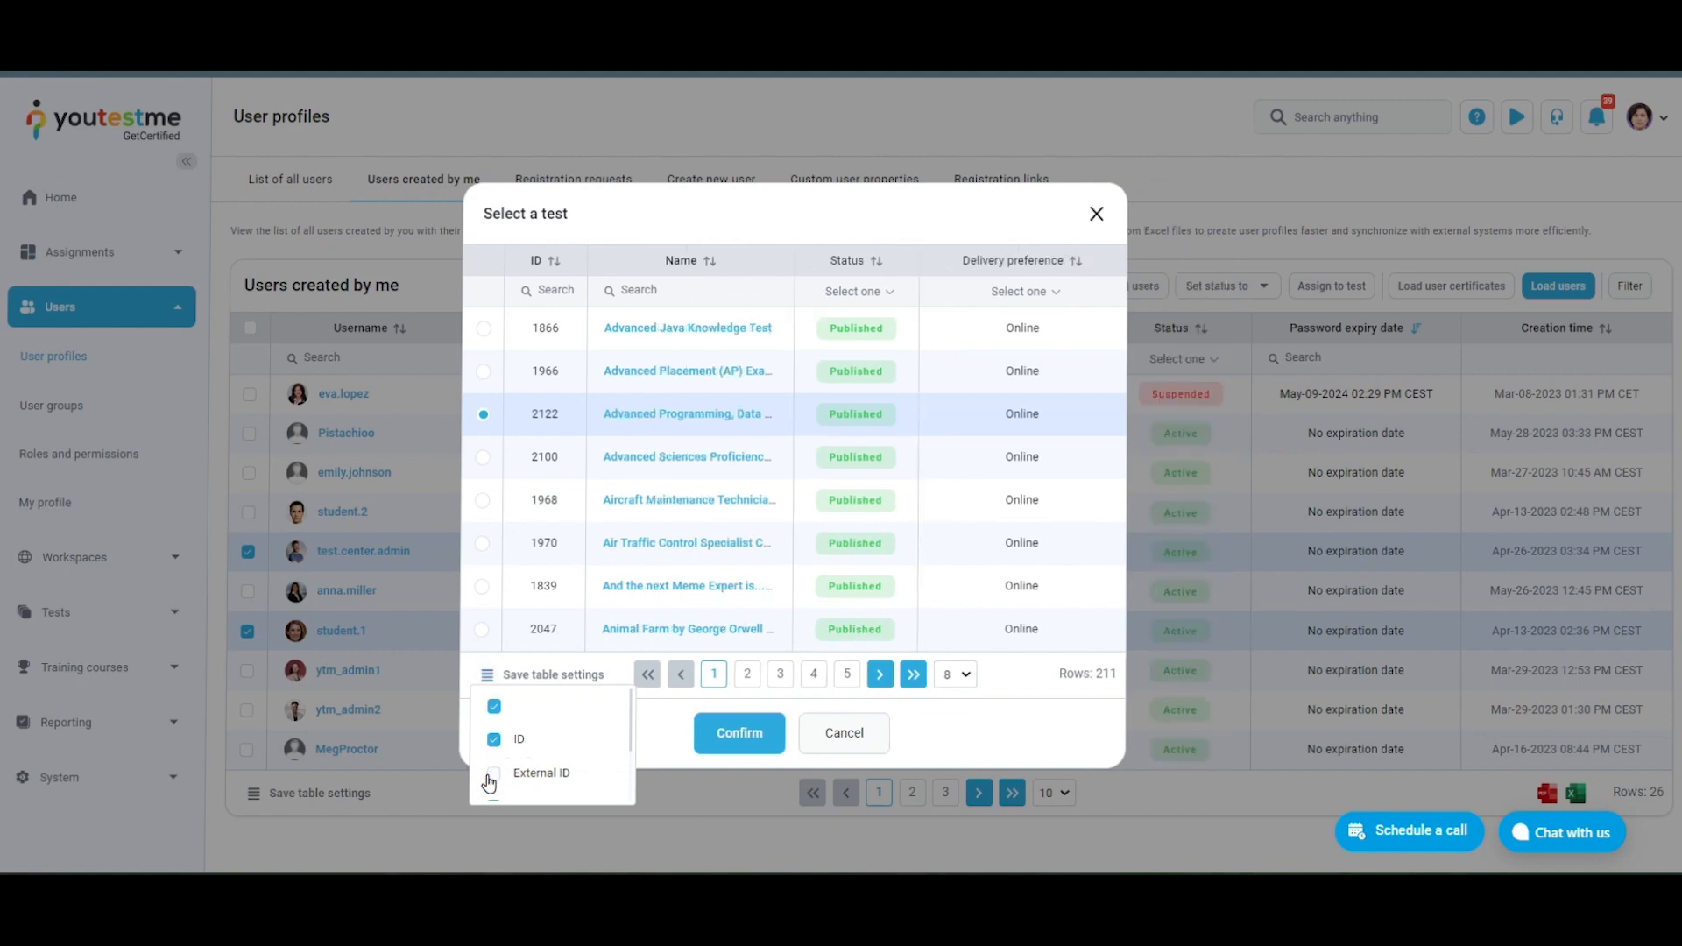
left_click(587, 675)
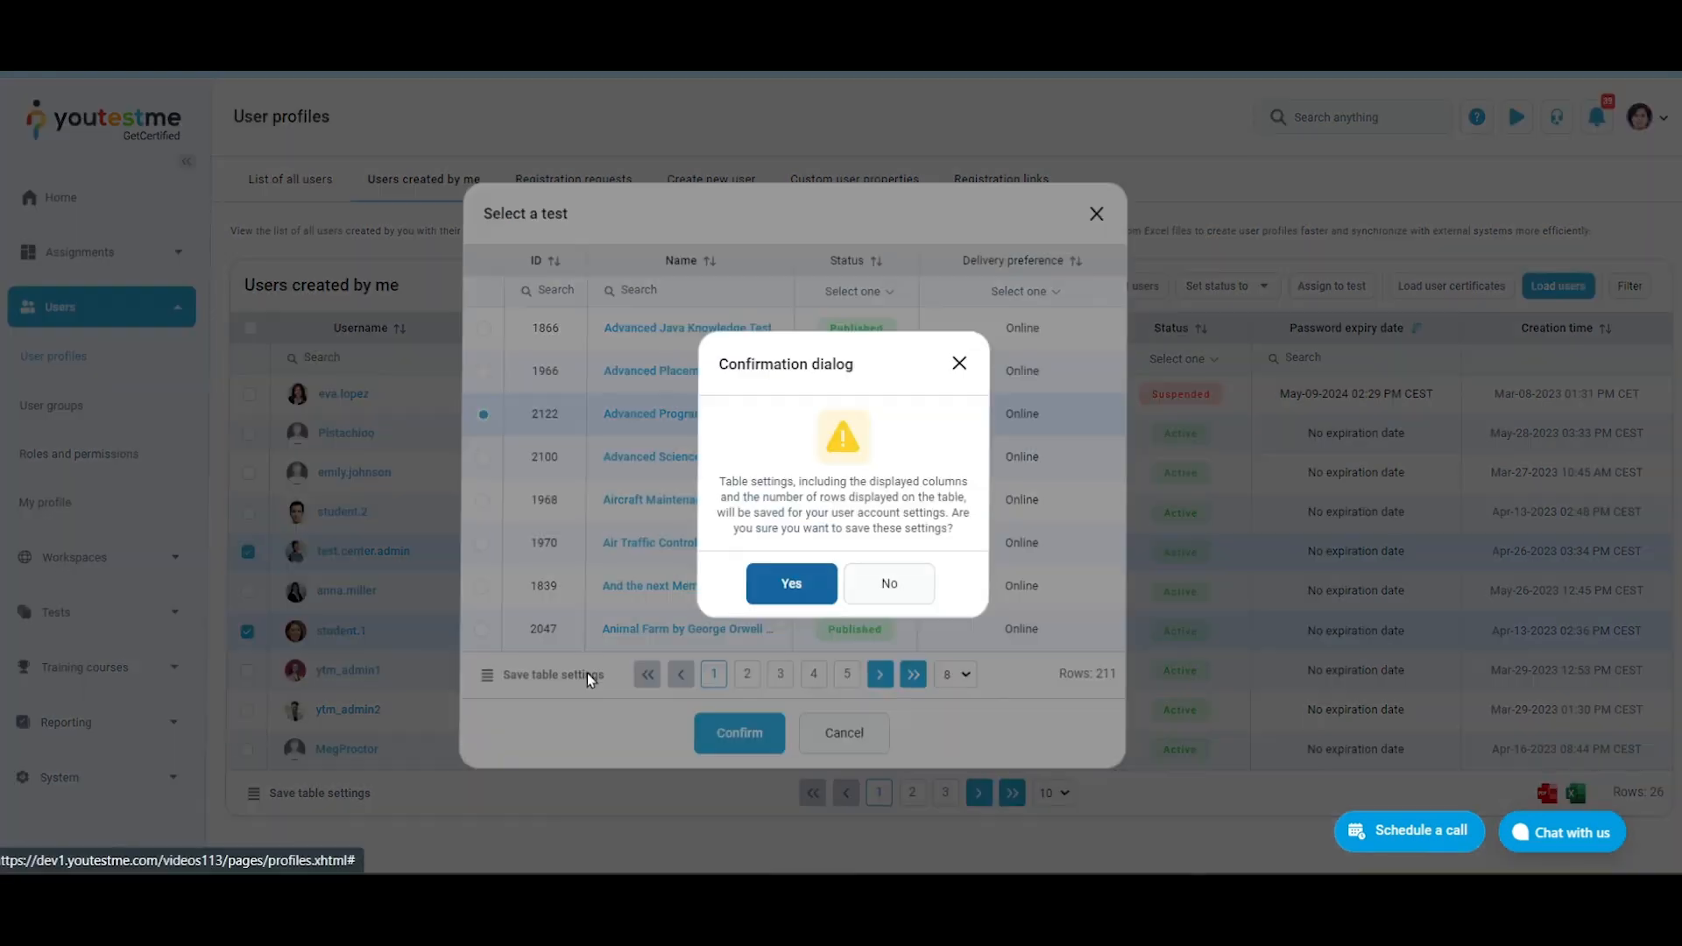
left_click(792, 584)
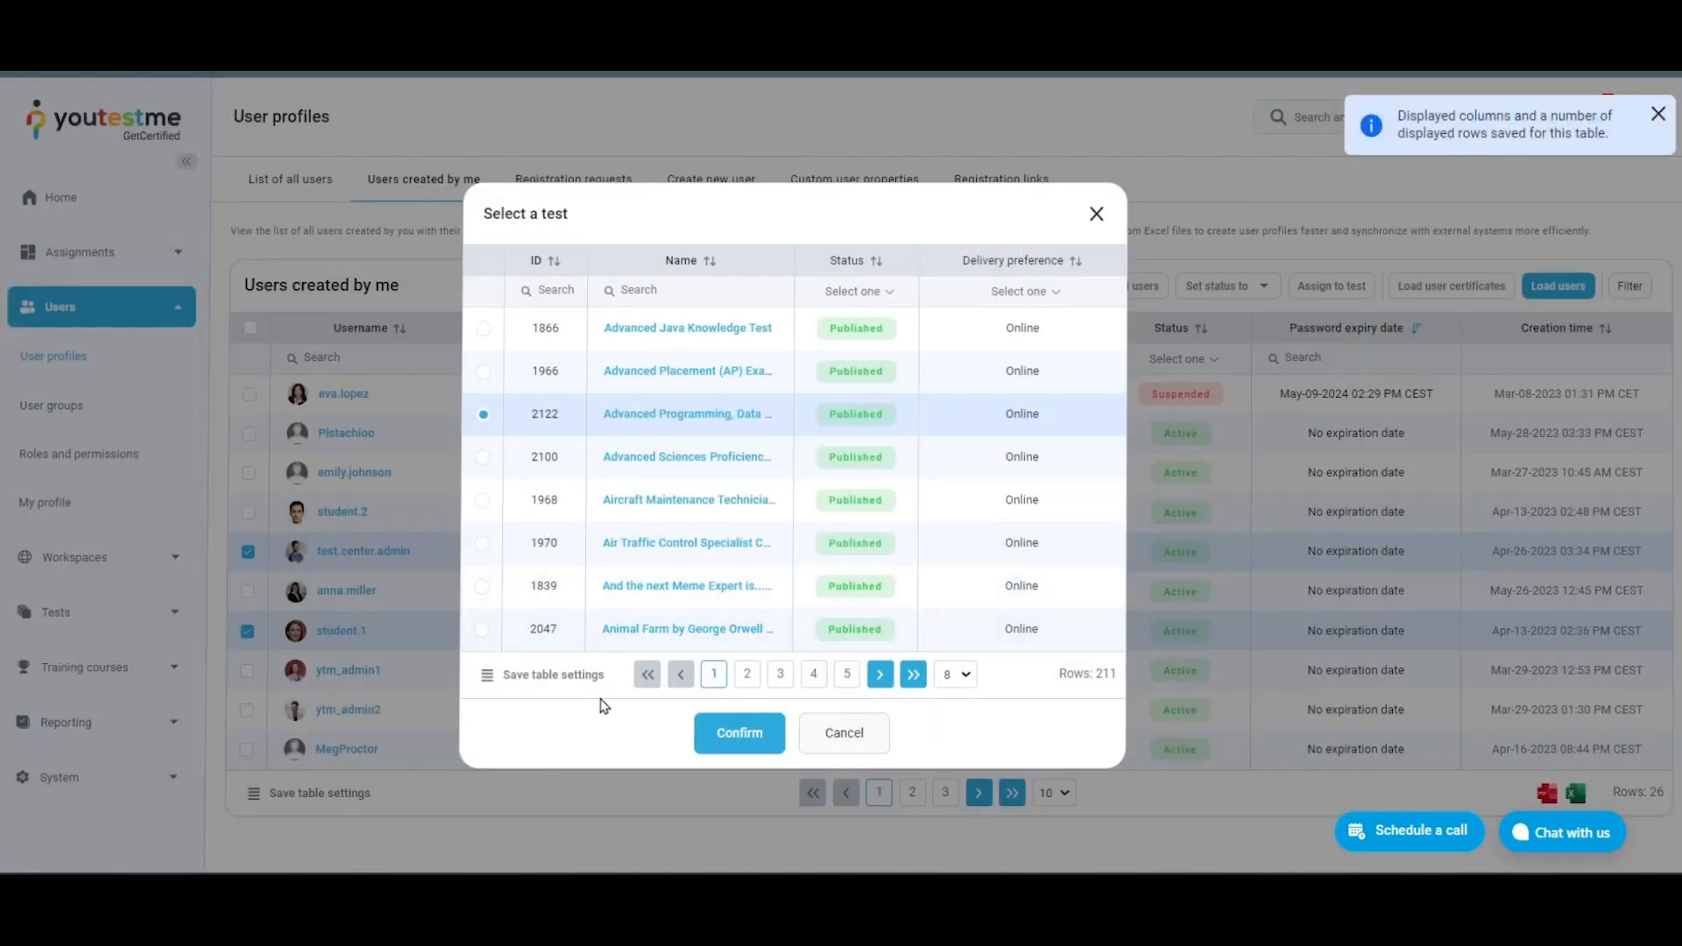
Confirm the chosen test and assign the selected users to its session in training 1132, Step 4
left_click(741, 729)
left_click(792, 545)
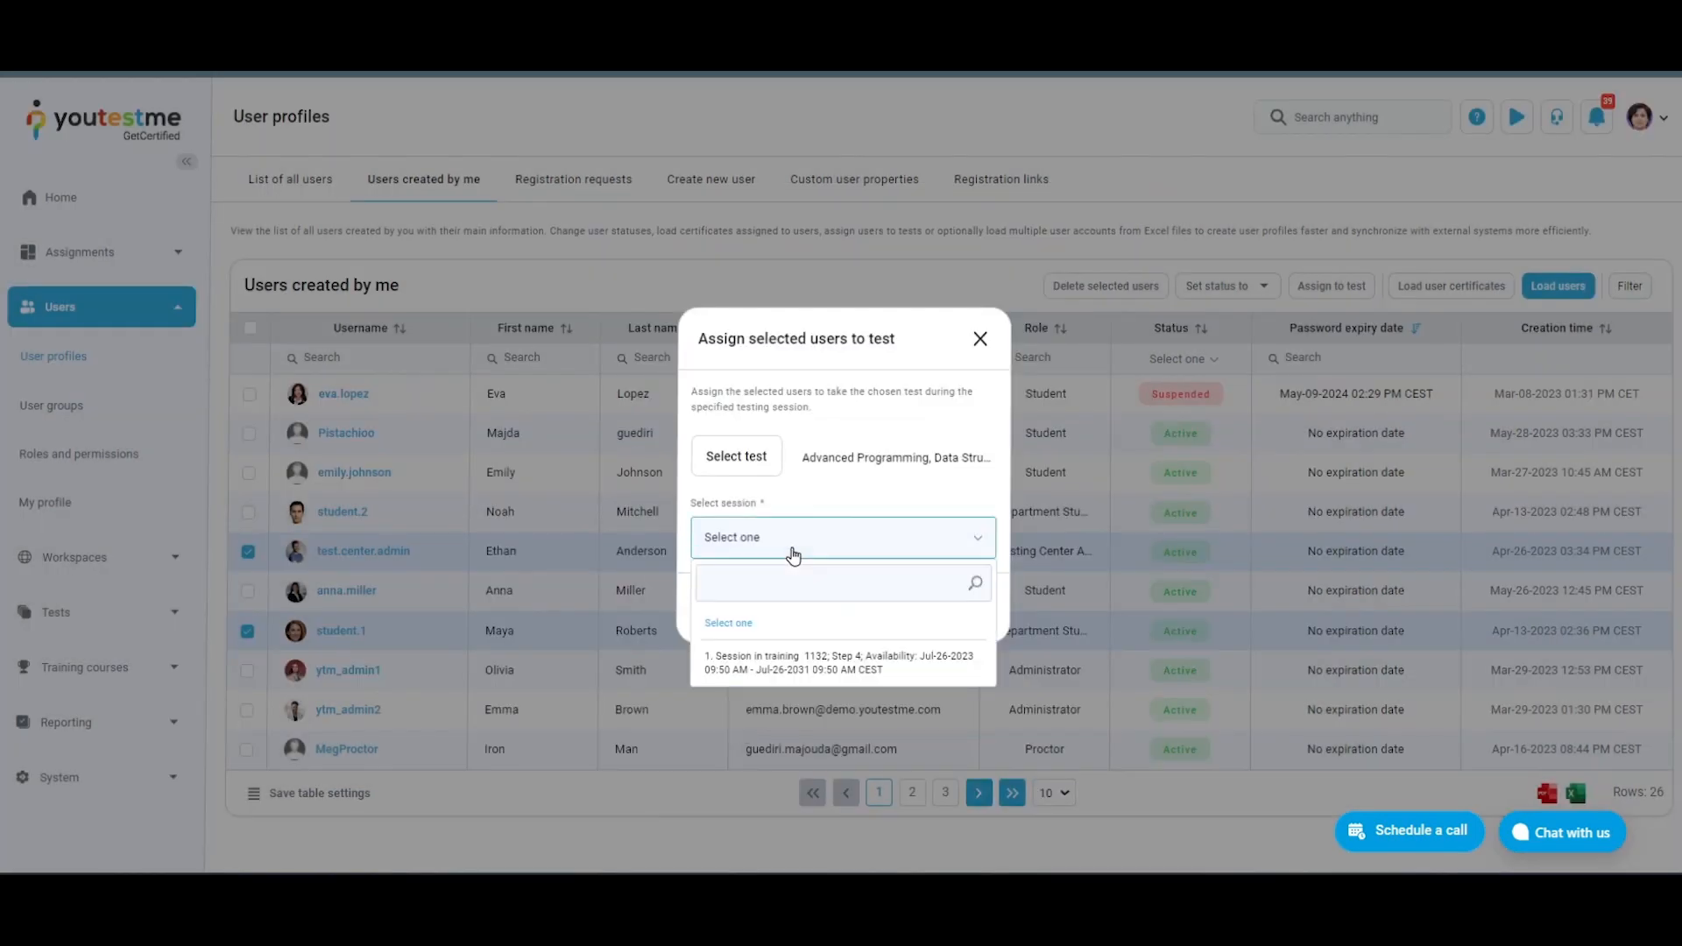
left_click(806, 664)
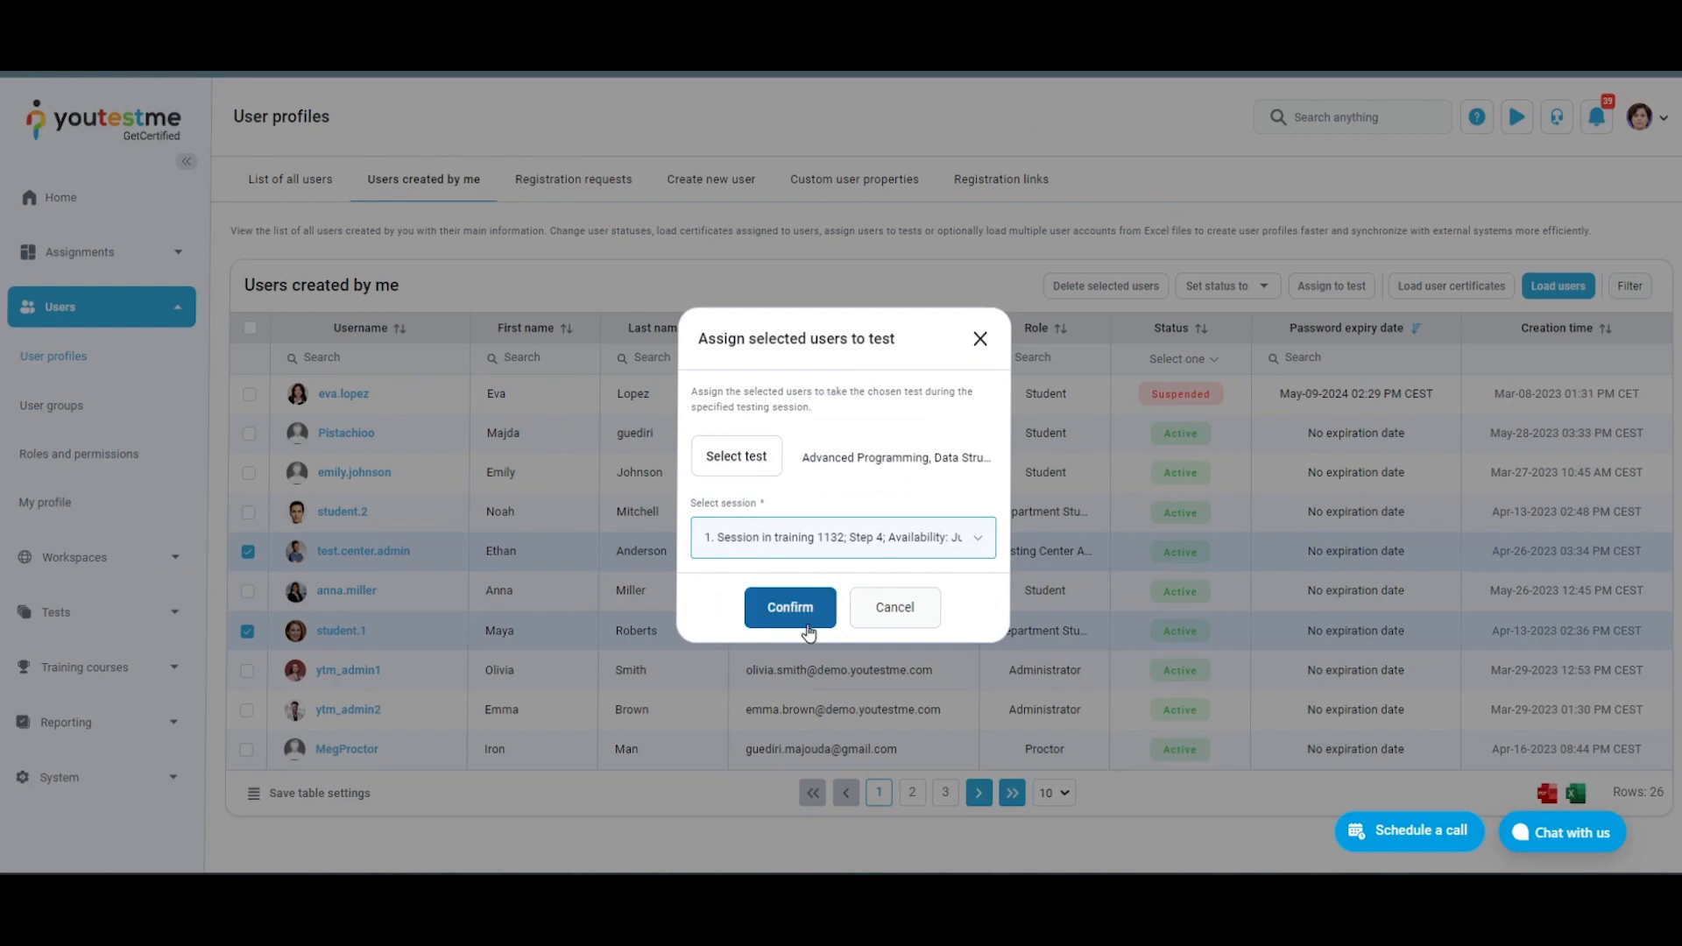
left_click(807, 628)
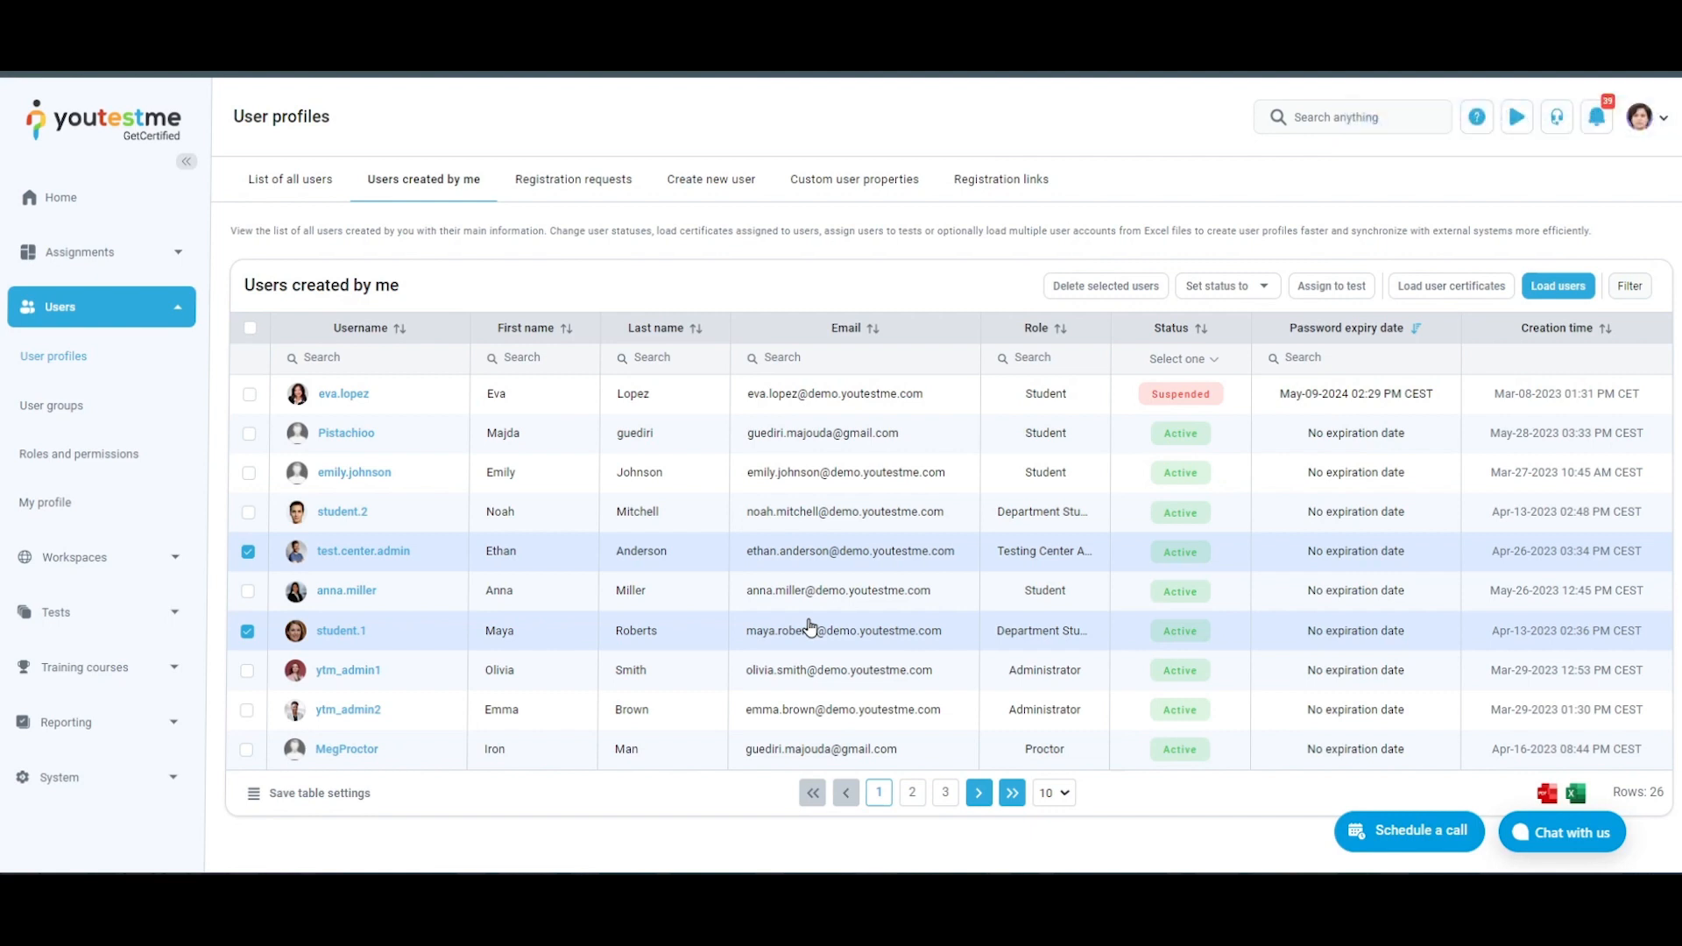
Try to permanently delete the selected test.center.admin and student.1 accounts
left_click(1132, 286)
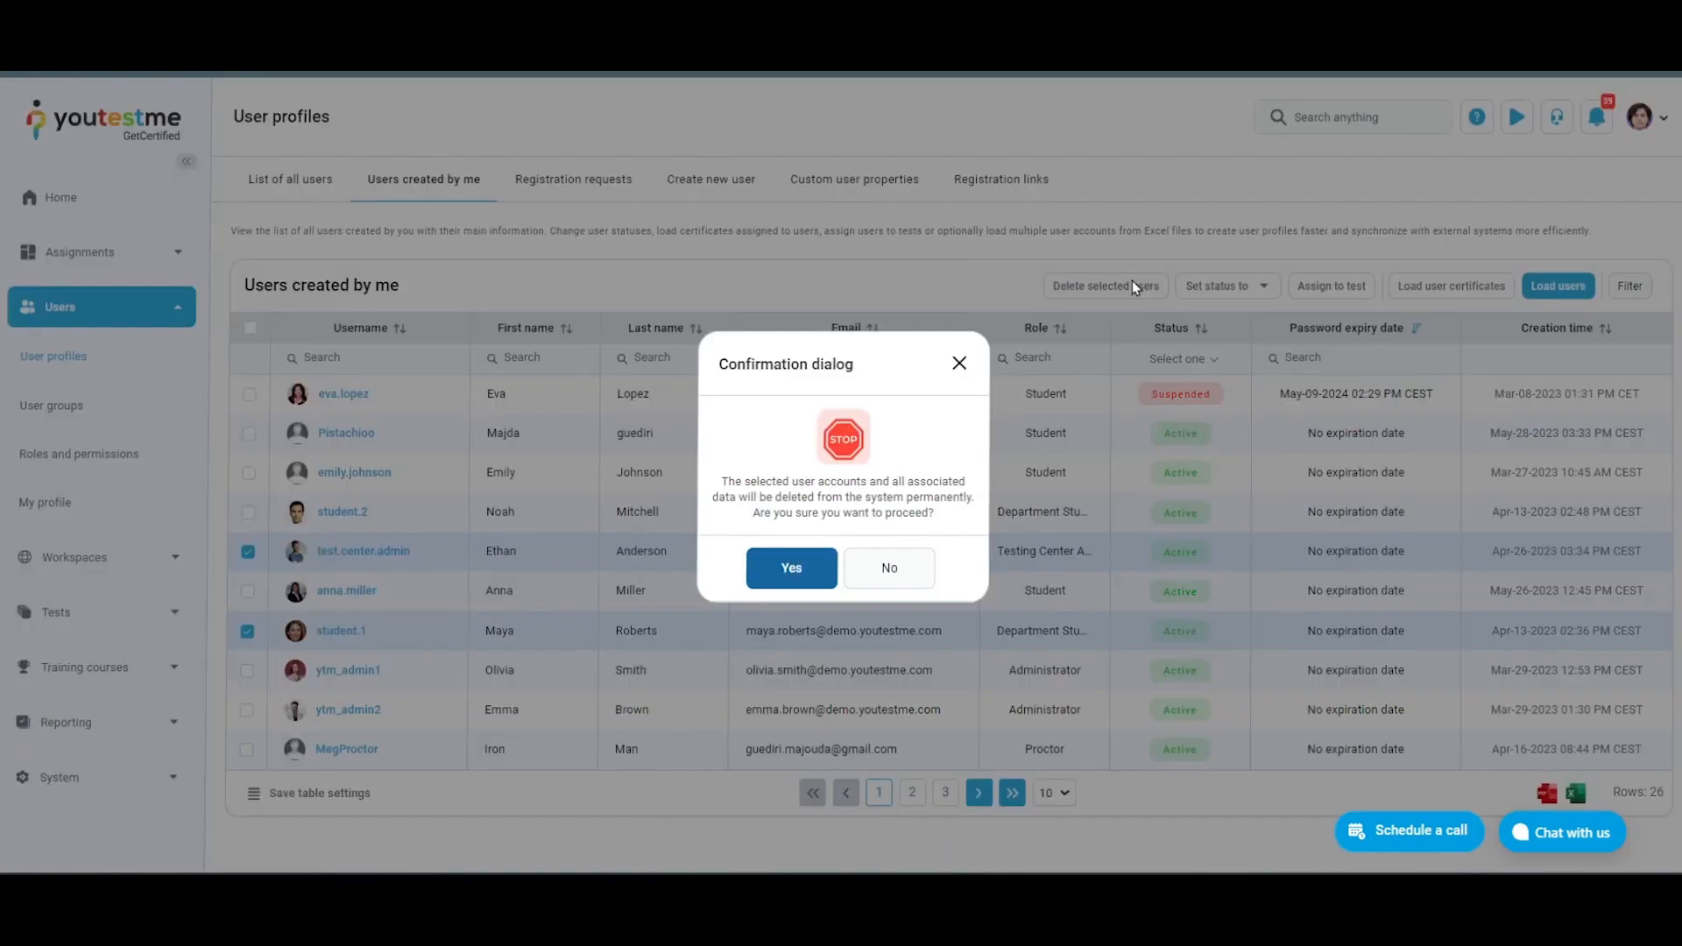
left_click(793, 569)
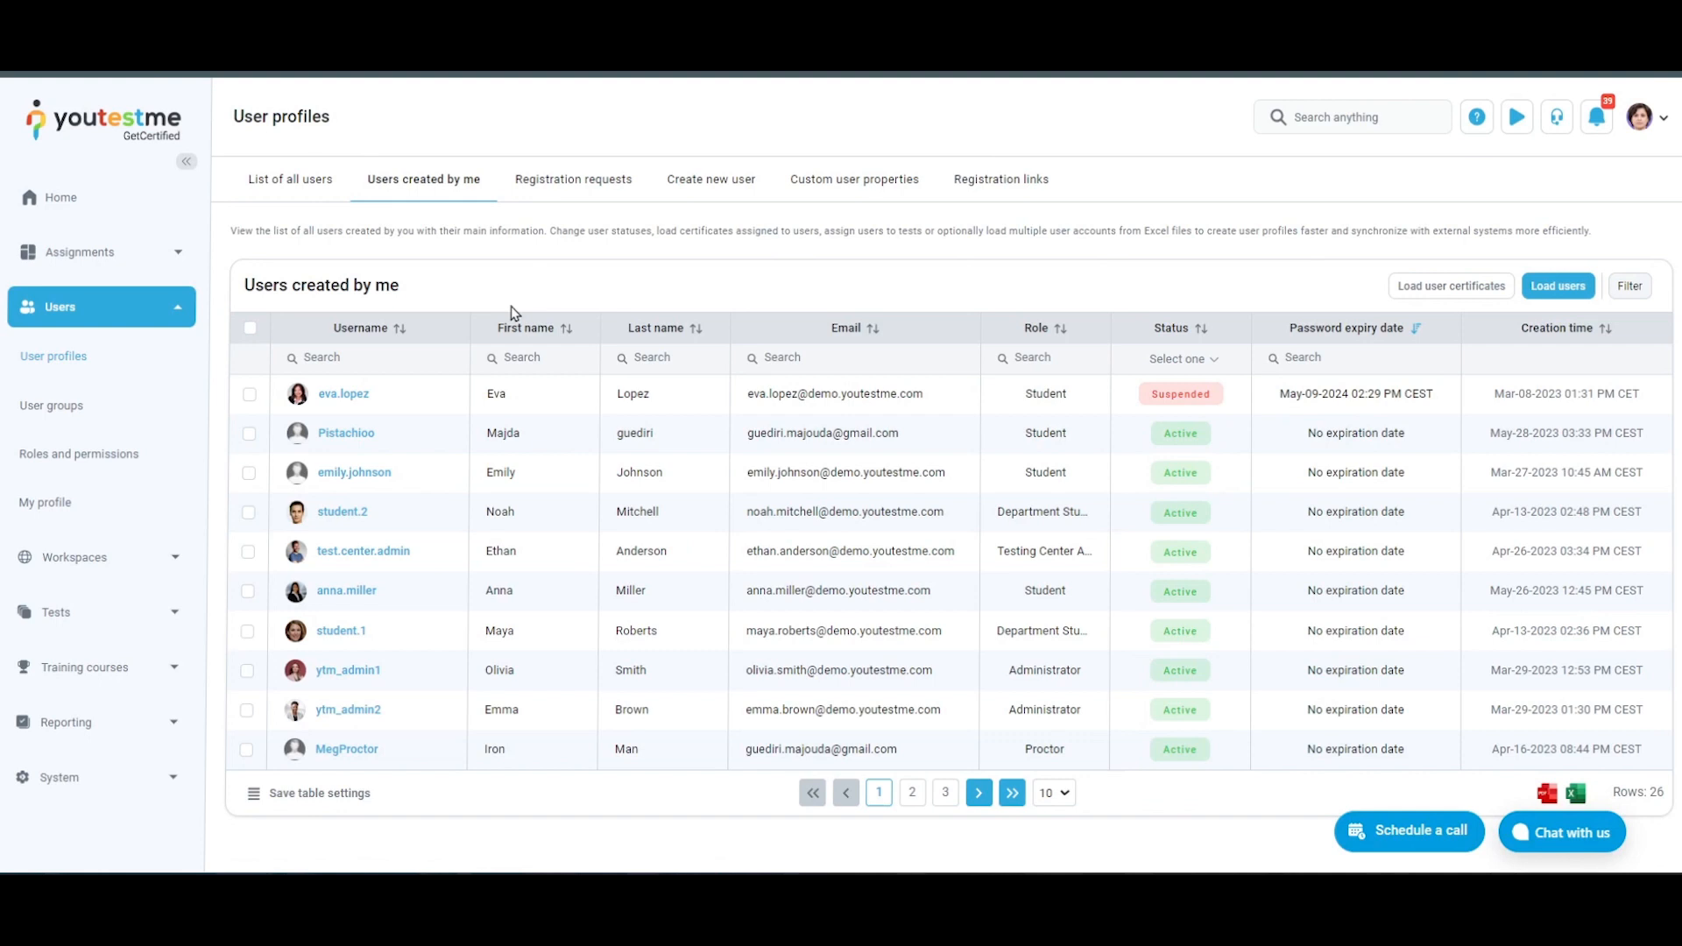
View the user information of the student.1 account and close it
left_click(341, 632)
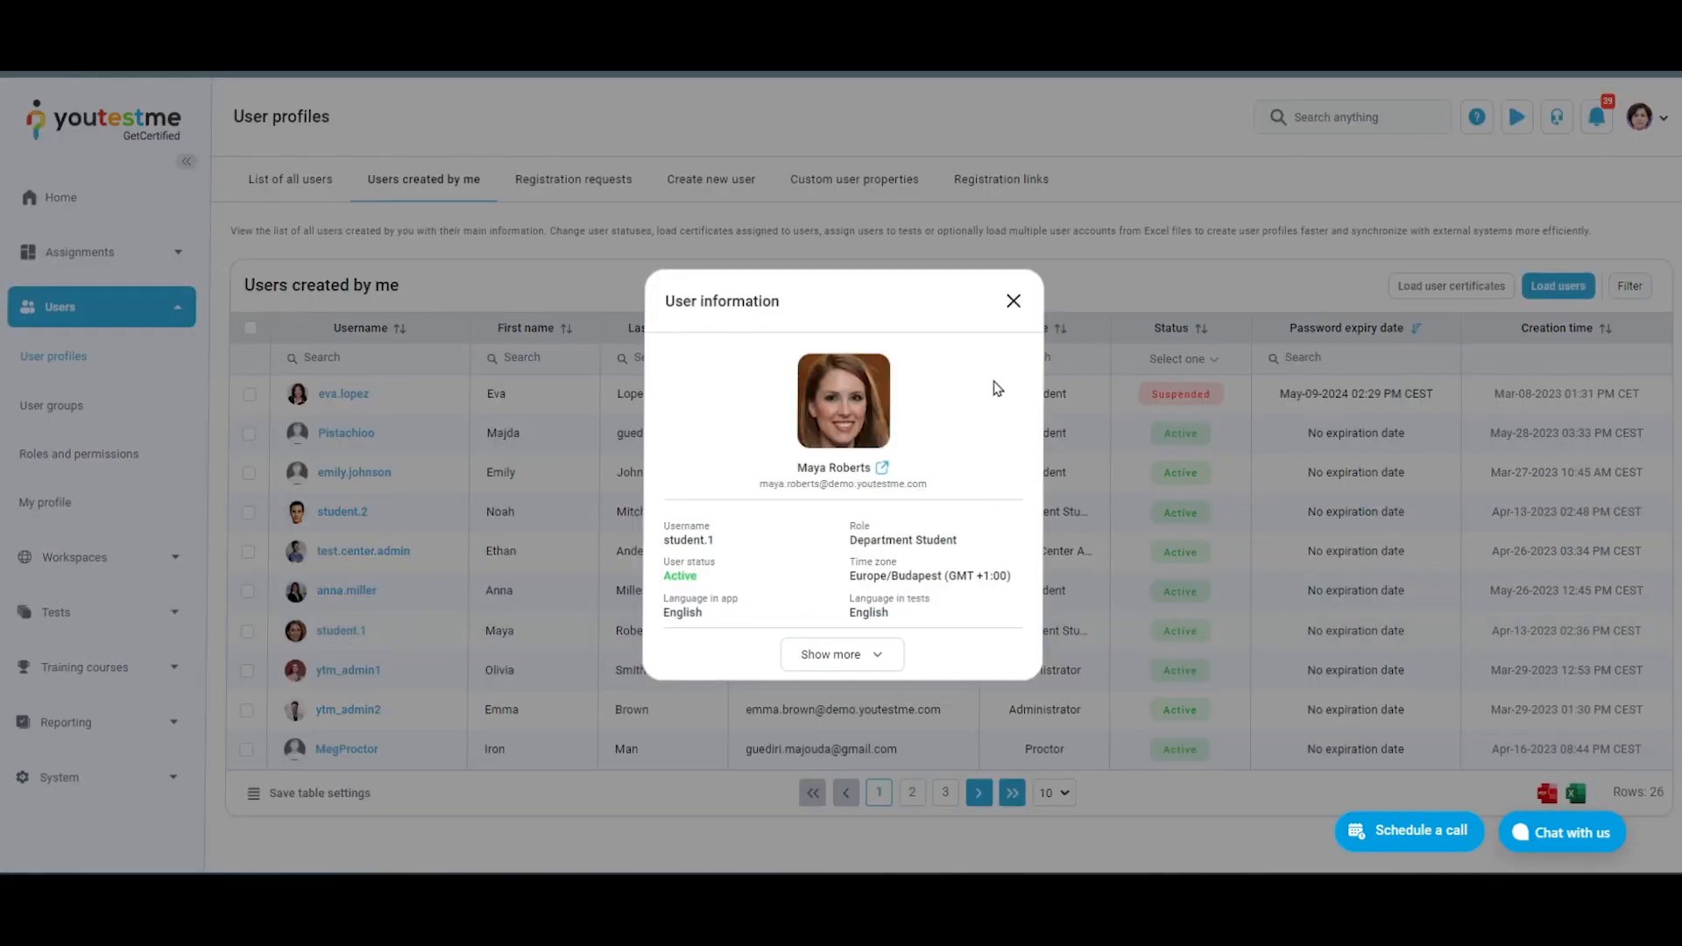
left_click(1014, 302)
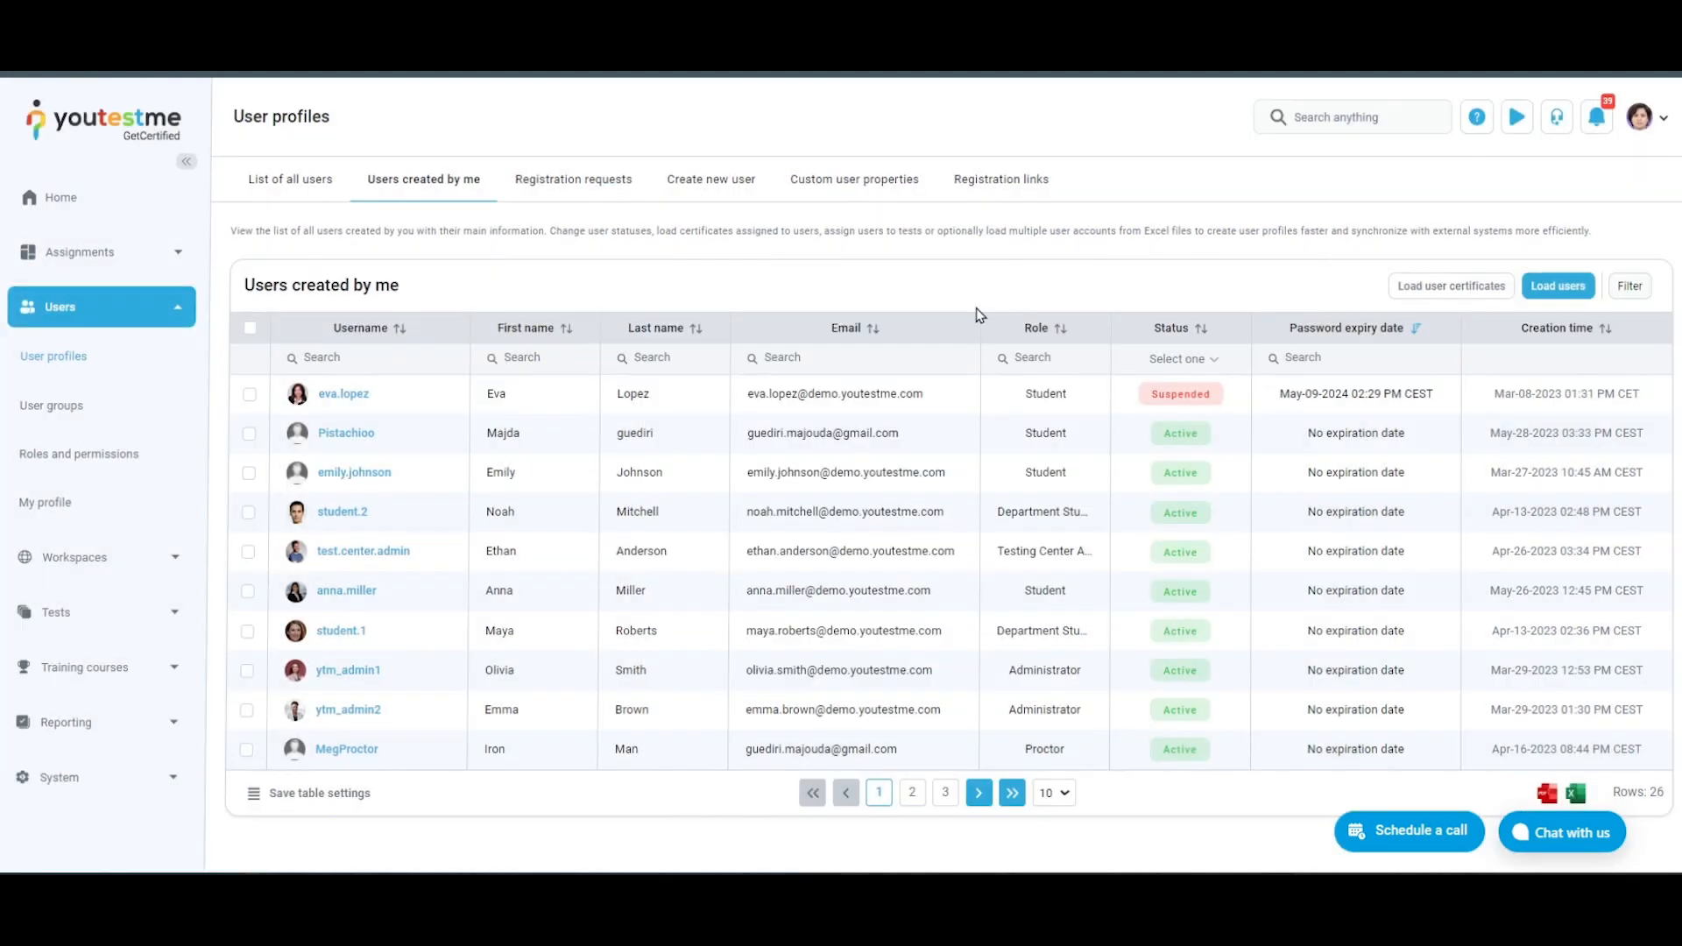
Hide the Role column in the table of users created by me and save the table settings
scroll(544, 819, "down", 1)
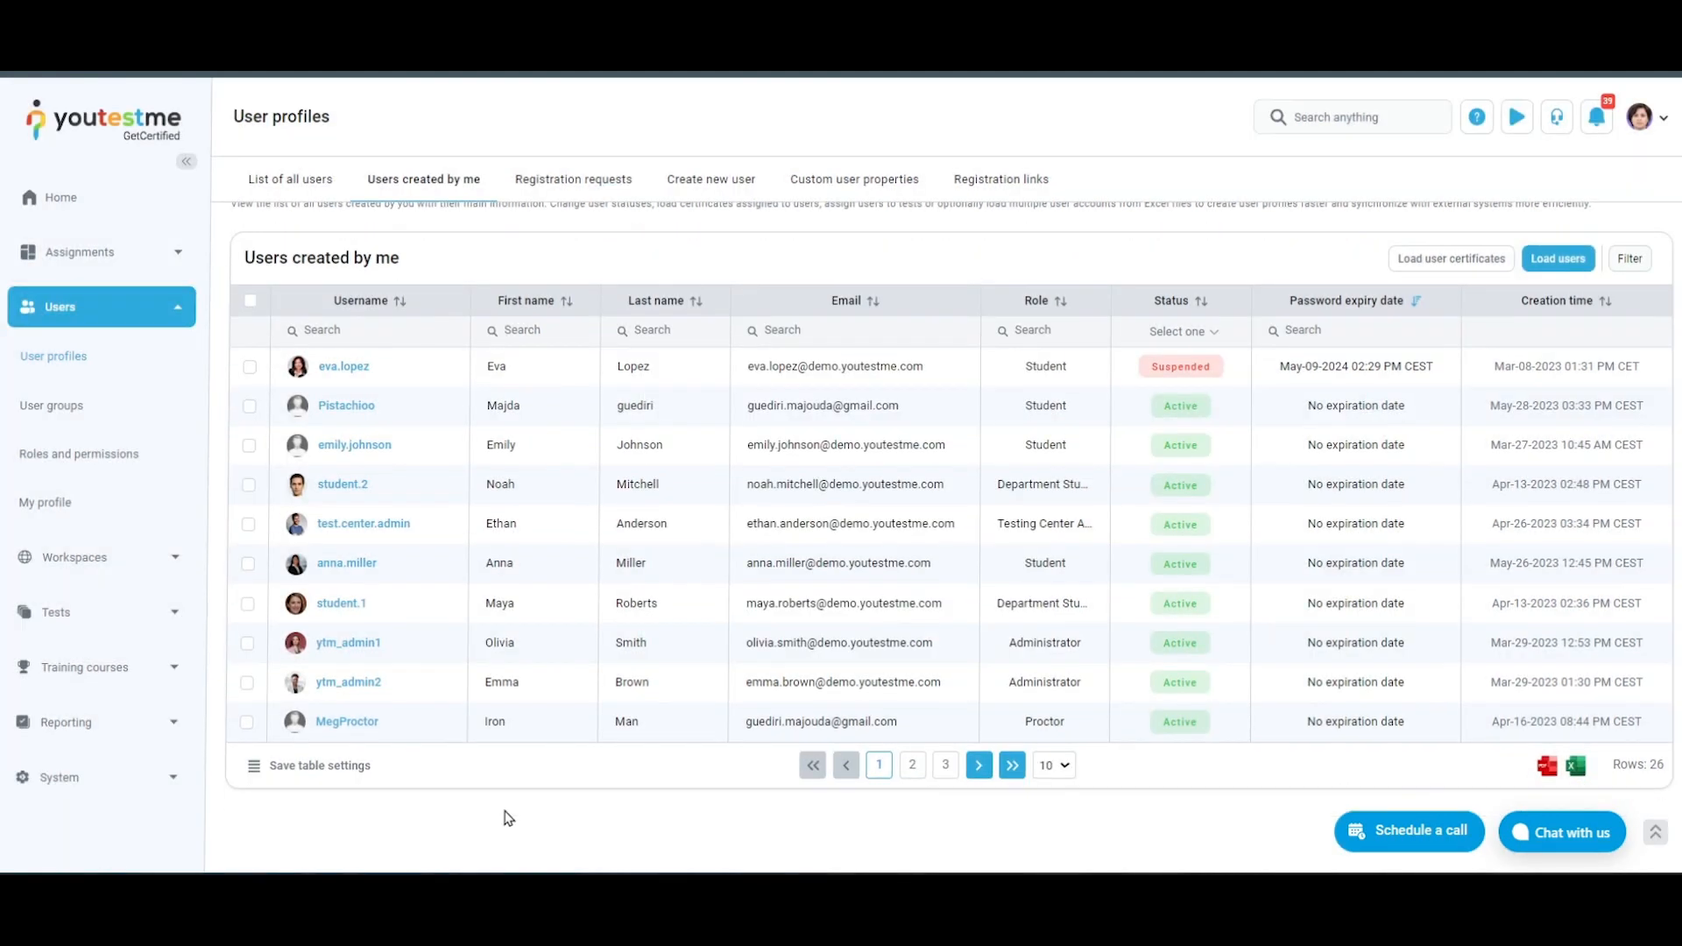
left_click(253, 766)
scroll(281, 711, "down", 3)
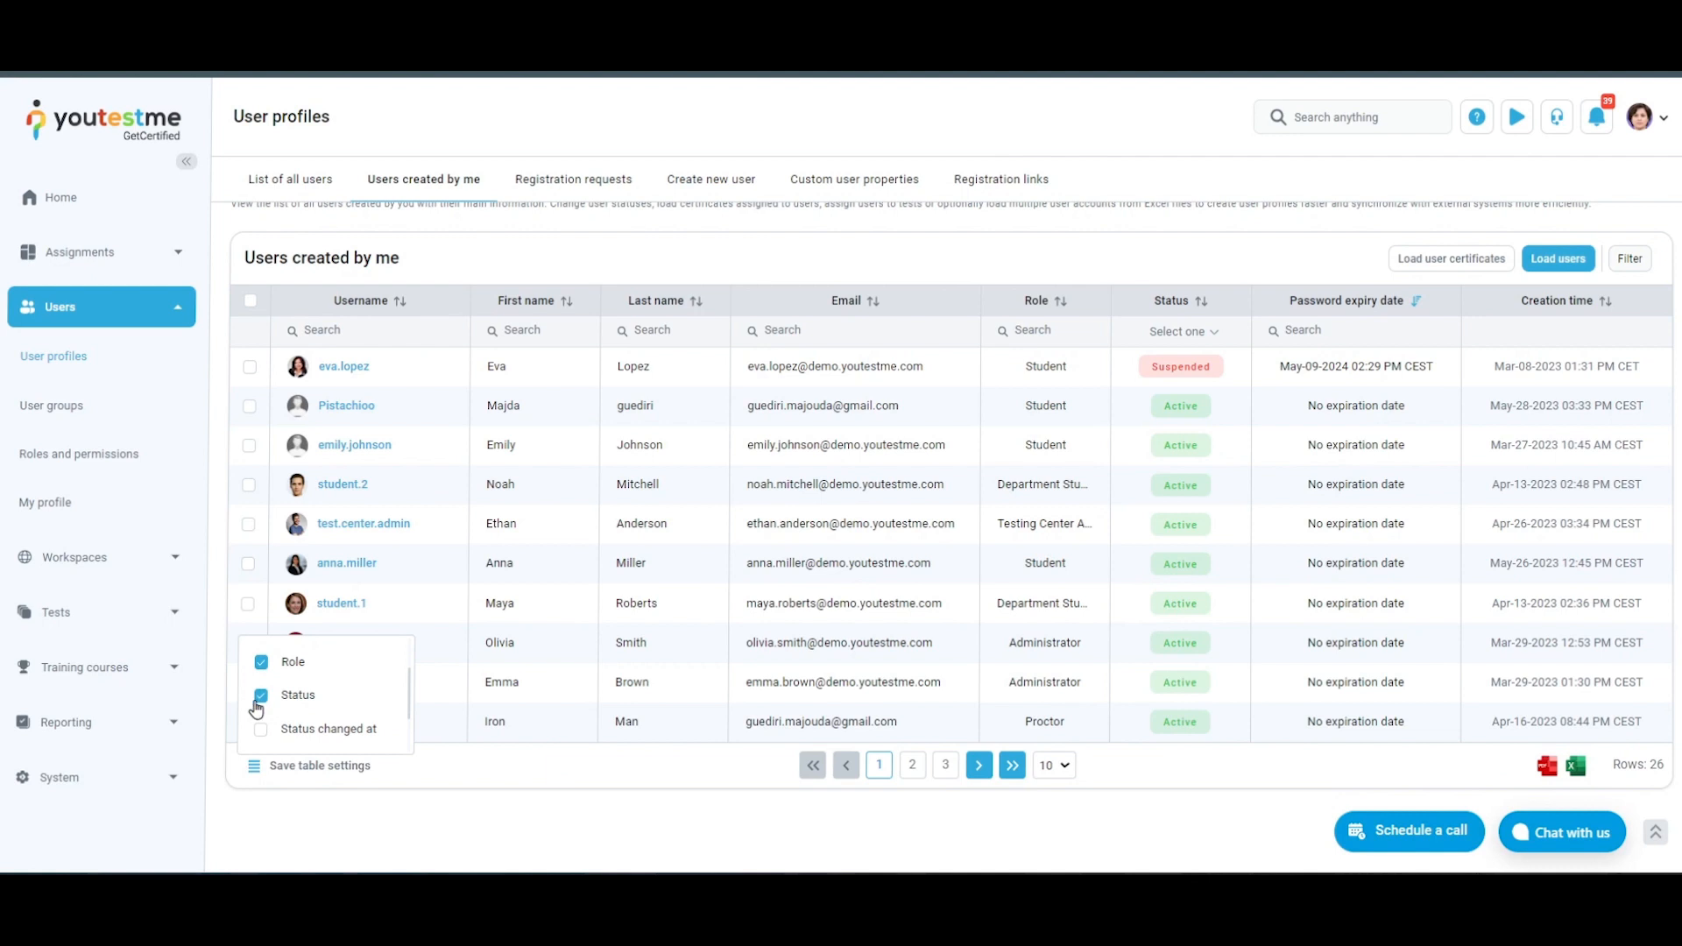
left_click(262, 663)
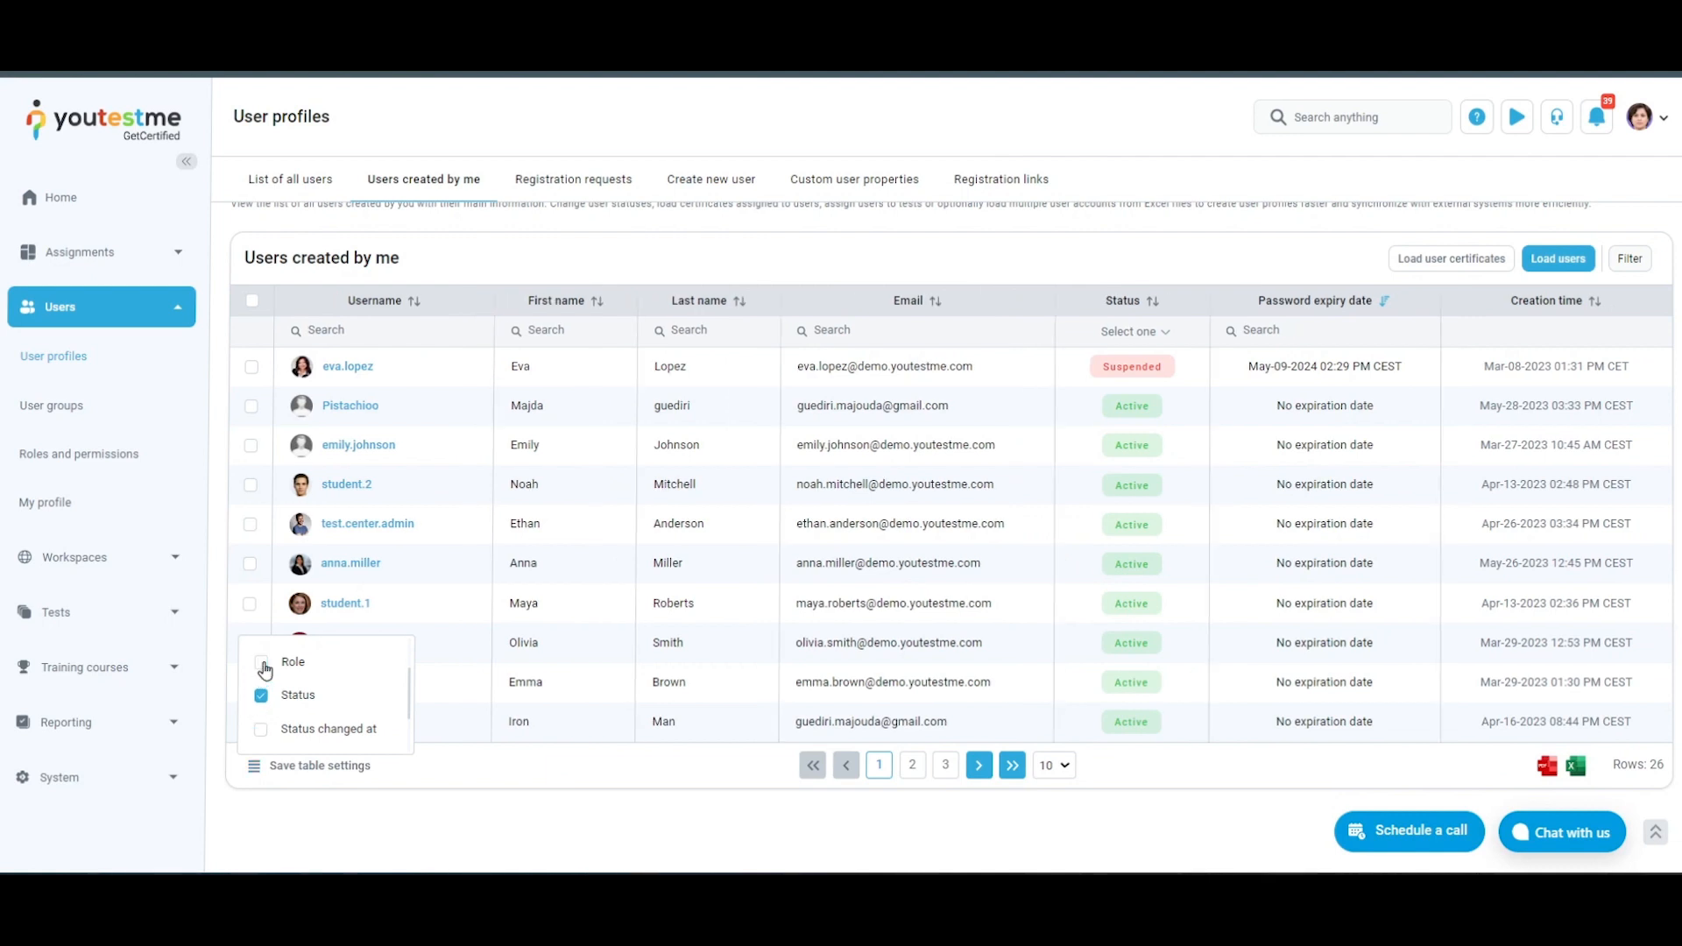
left_click(302, 767)
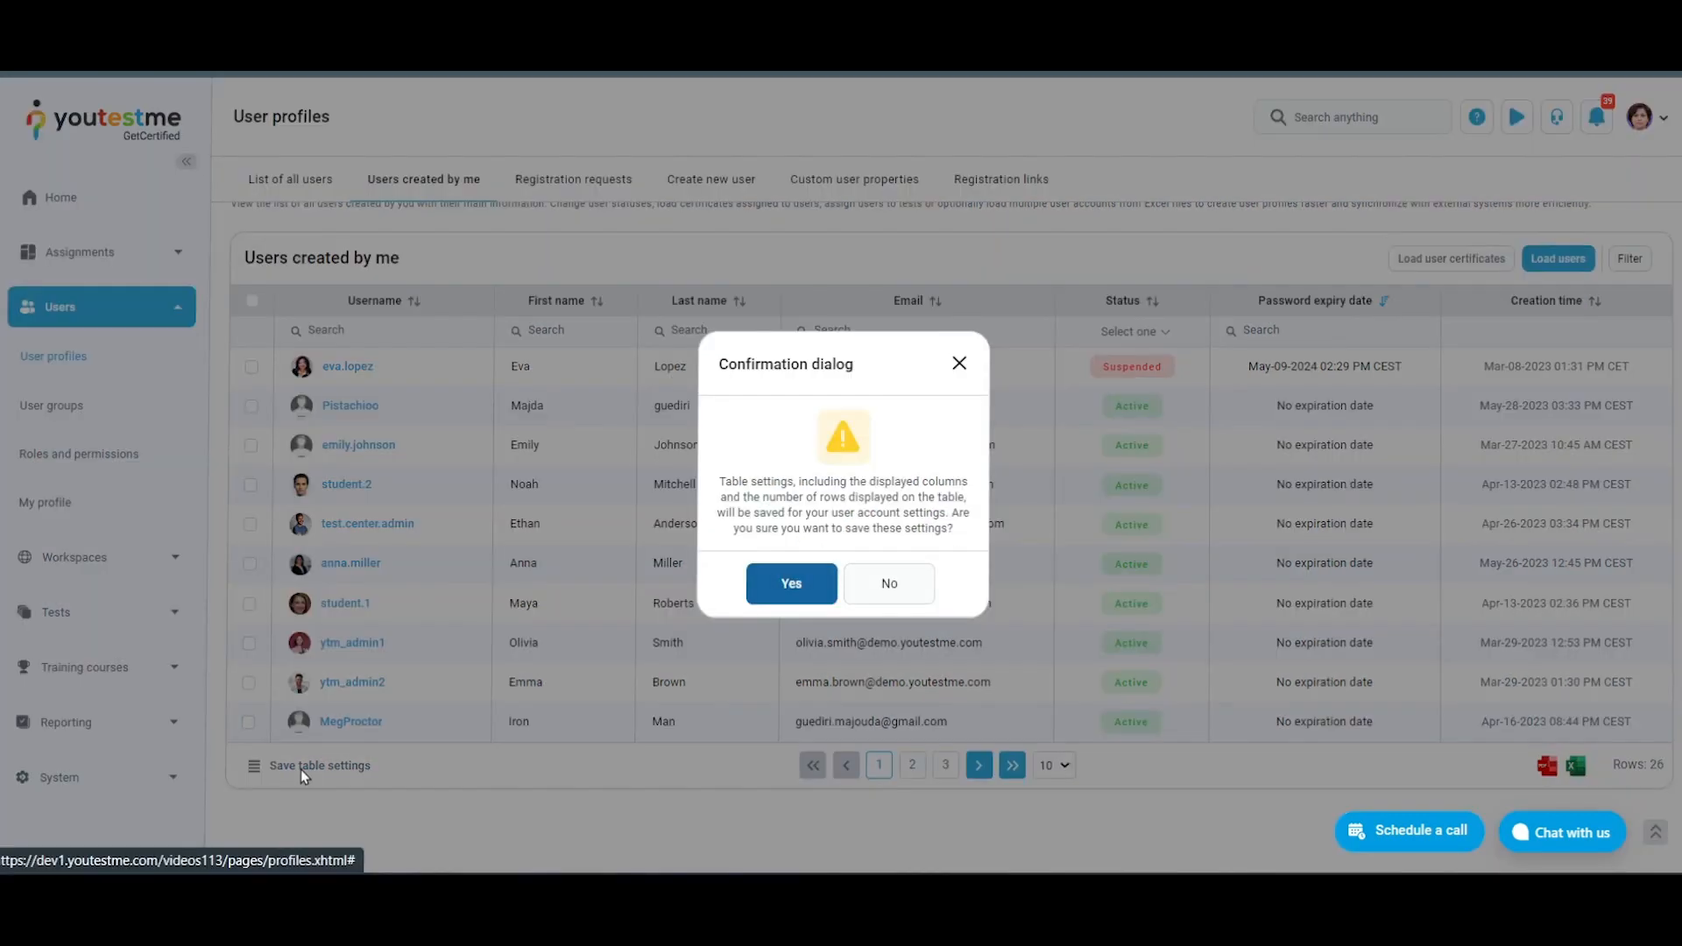
left_click(792, 584)
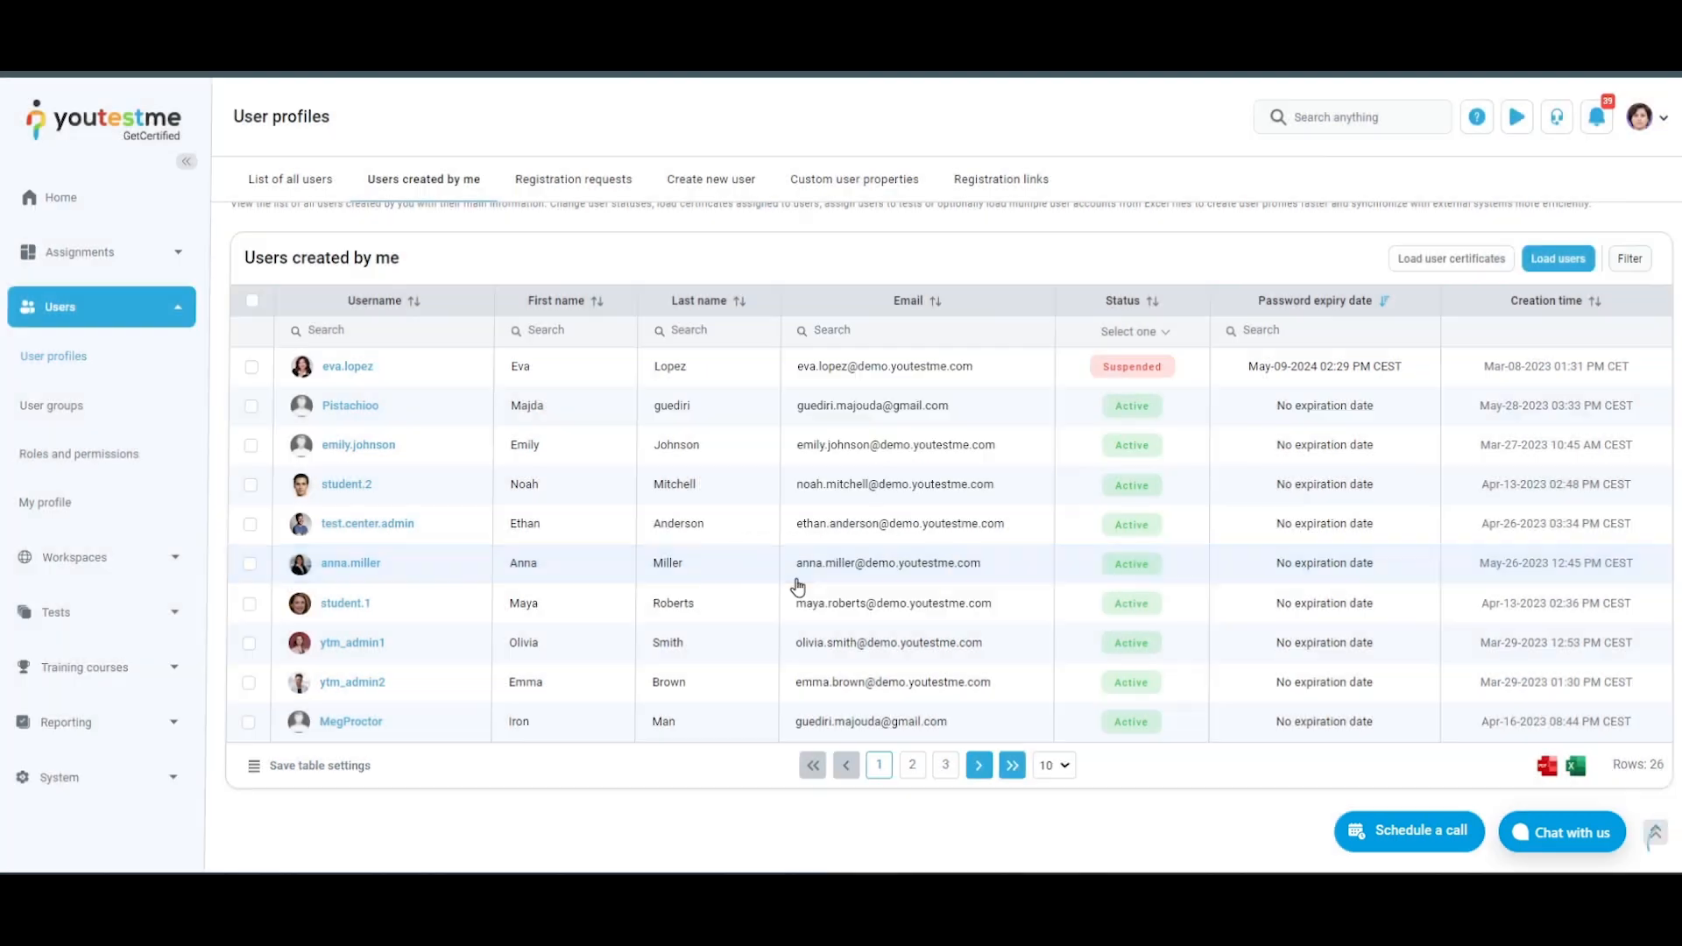